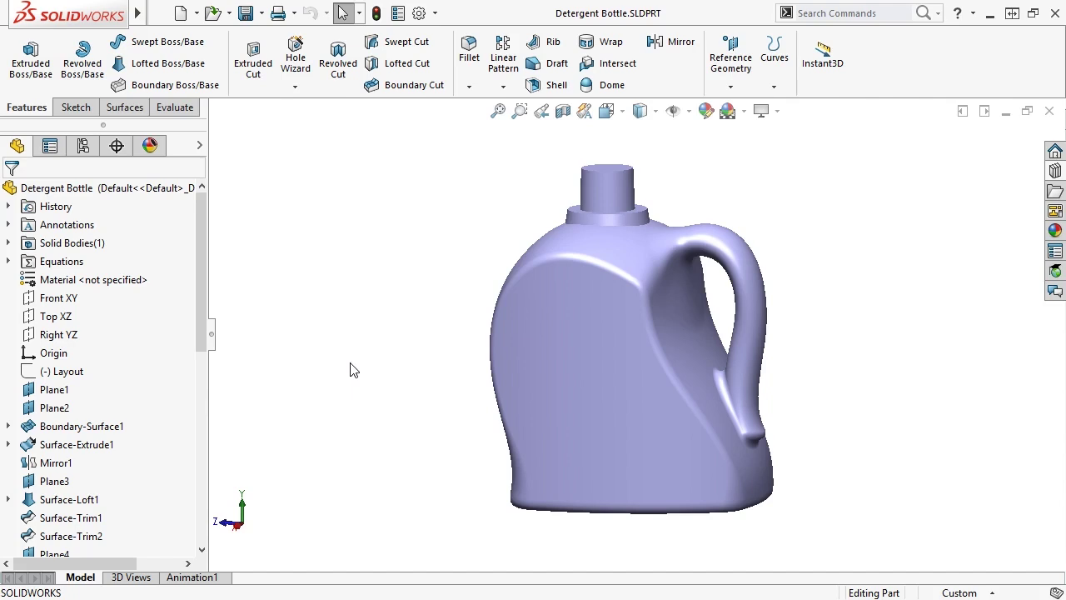
- Inspect the faces of VarFillet2, VarFillet3 and Fillet4, then clear the selection
{"action": "left_click_drag", "start_coordinate": [203, 322], "coordinate": [196, 531]}
{"action": "left_click", "coordinate": [82, 500]}
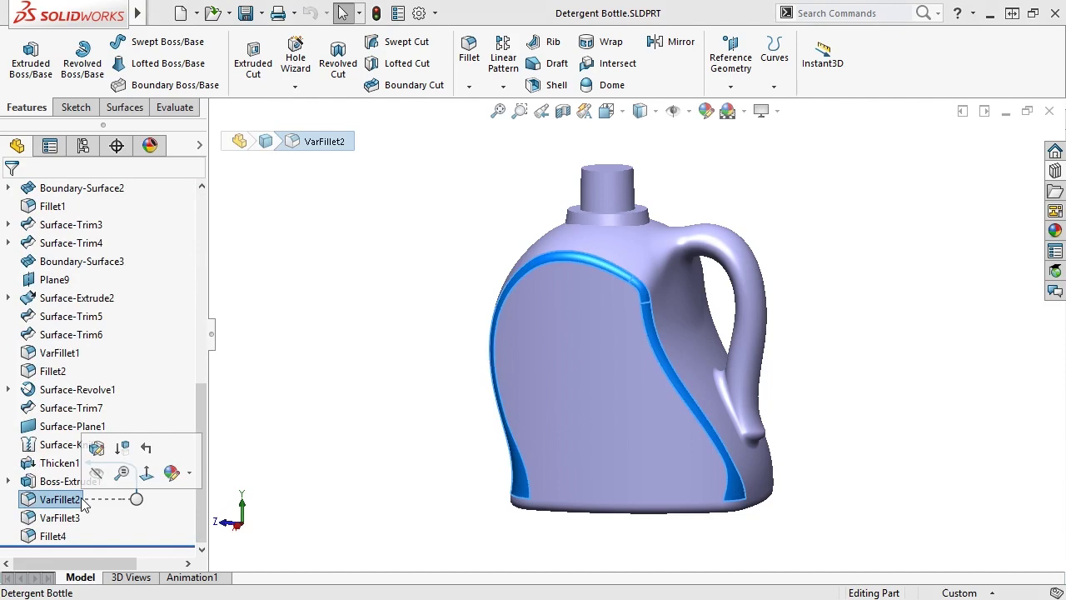
{"action": "left_click", "coordinate": [70, 517], "text": "ctrl"}
{"action": "left_click", "coordinate": [65, 535], "text": "ctrl"}
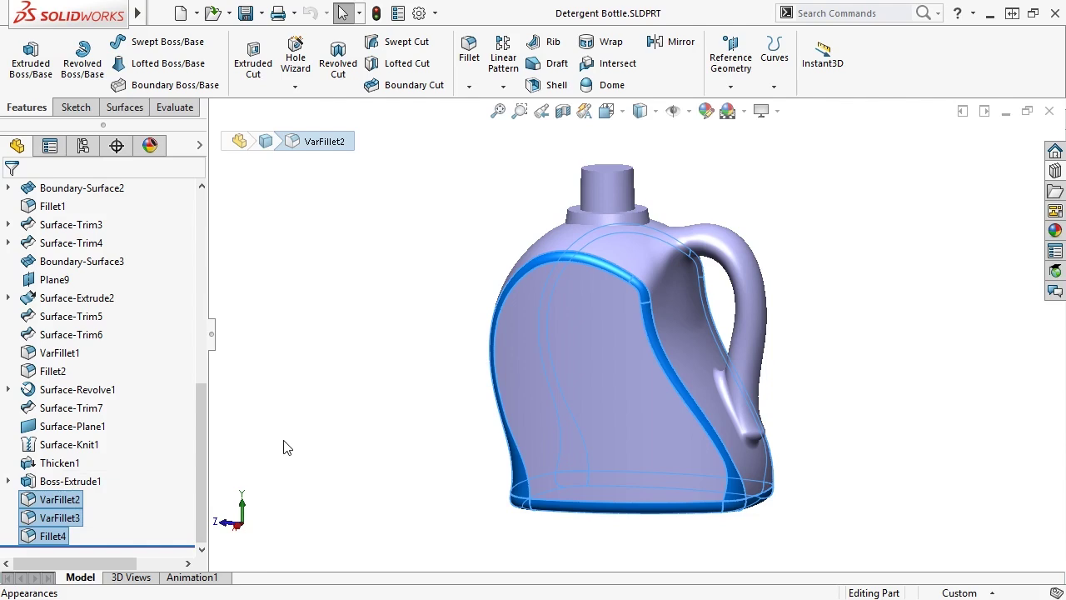
{"action": "key", "text": "Escape"}
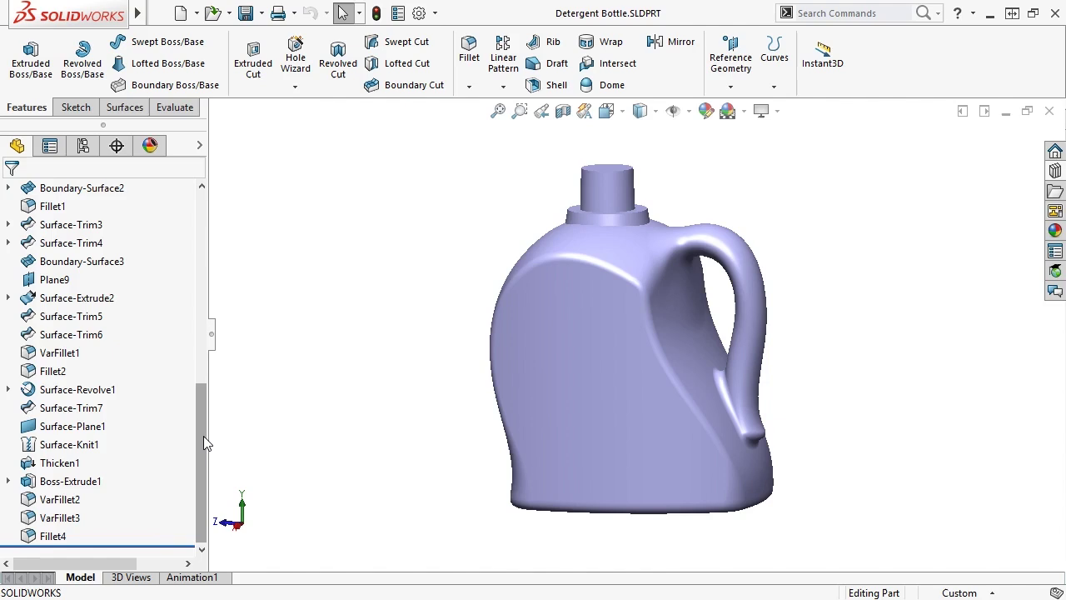
{"action": "left_click_drag", "start_coordinate": [203, 436], "coordinate": [204, 241]}
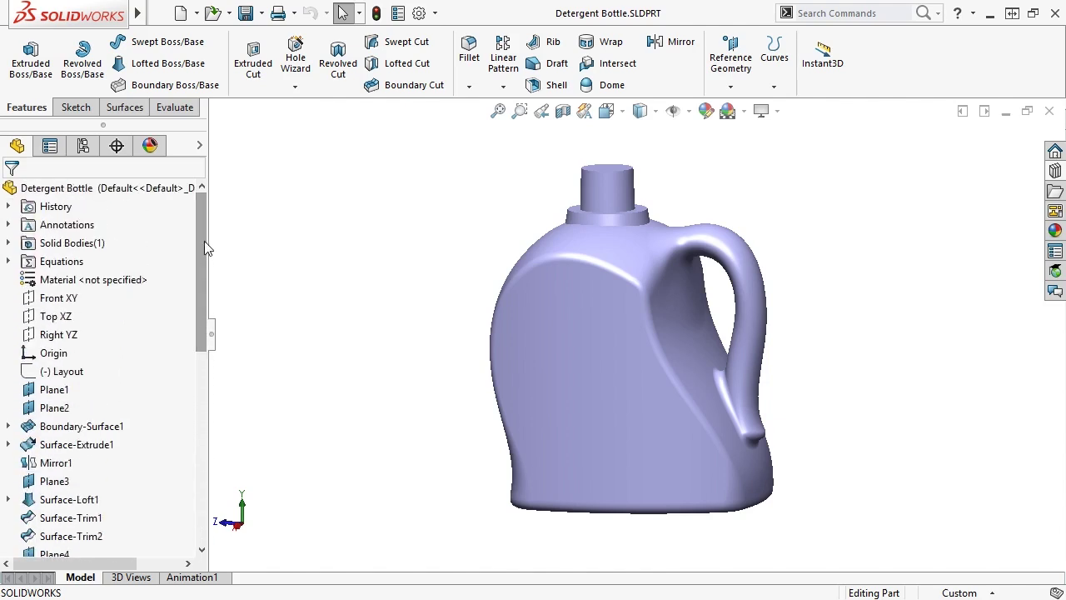
- Sketch on Right YZ a 0.250in inward offset of the bottle's front-face outline
{"action": "left_click", "coordinate": [71, 334]}
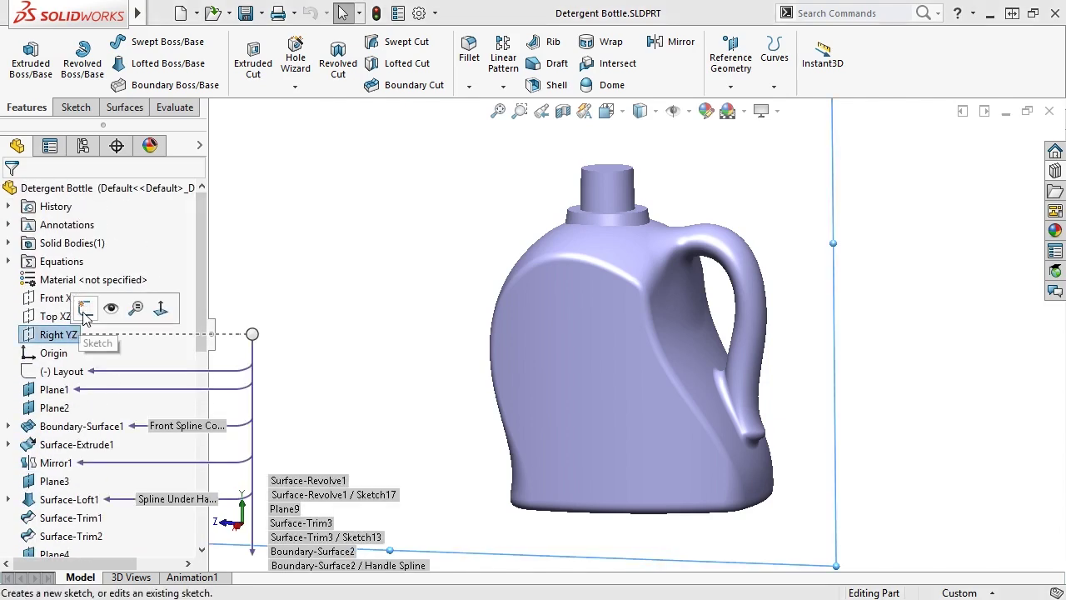
{"action": "left_click", "coordinate": [86, 308]}
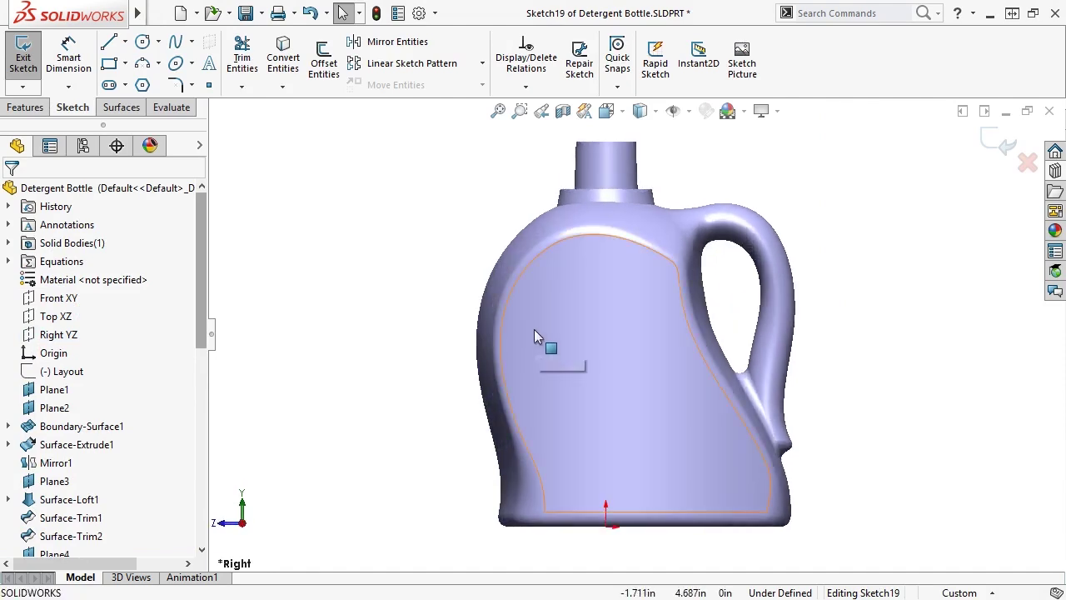
{"action": "left_click", "coordinate": [535, 335]}
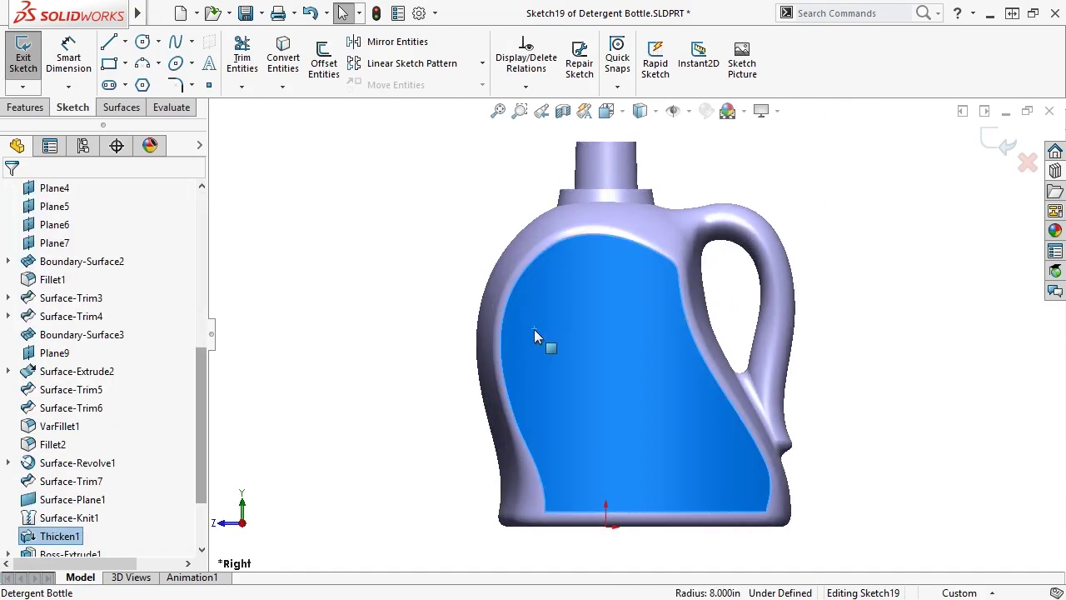
{"action": "left_click", "coordinate": [324, 65]}
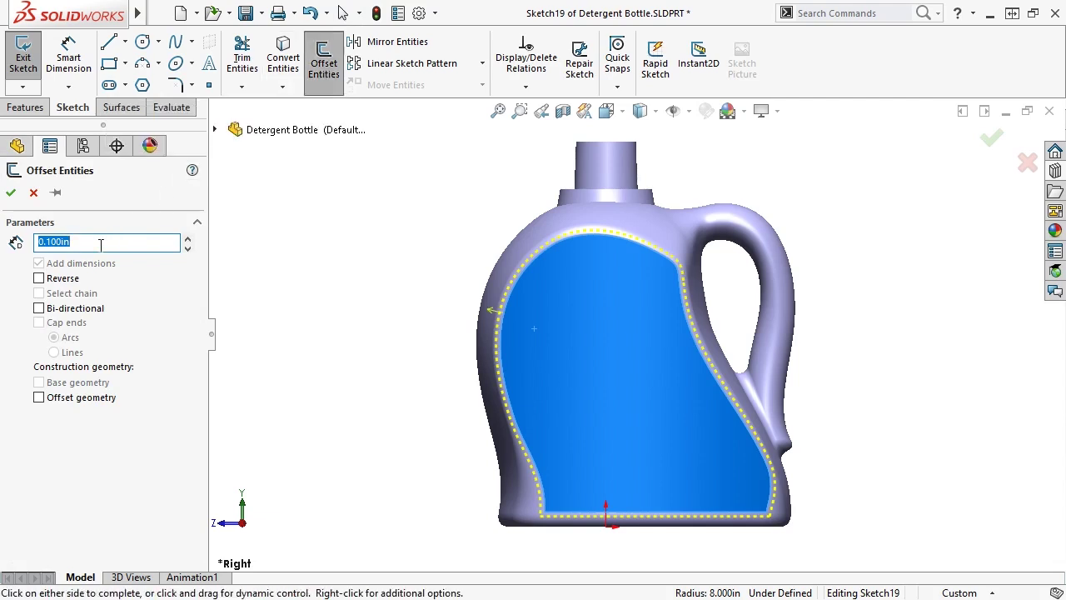
{"action": "type", "text": ".25"}
{"action": "key", "text": "Return"}
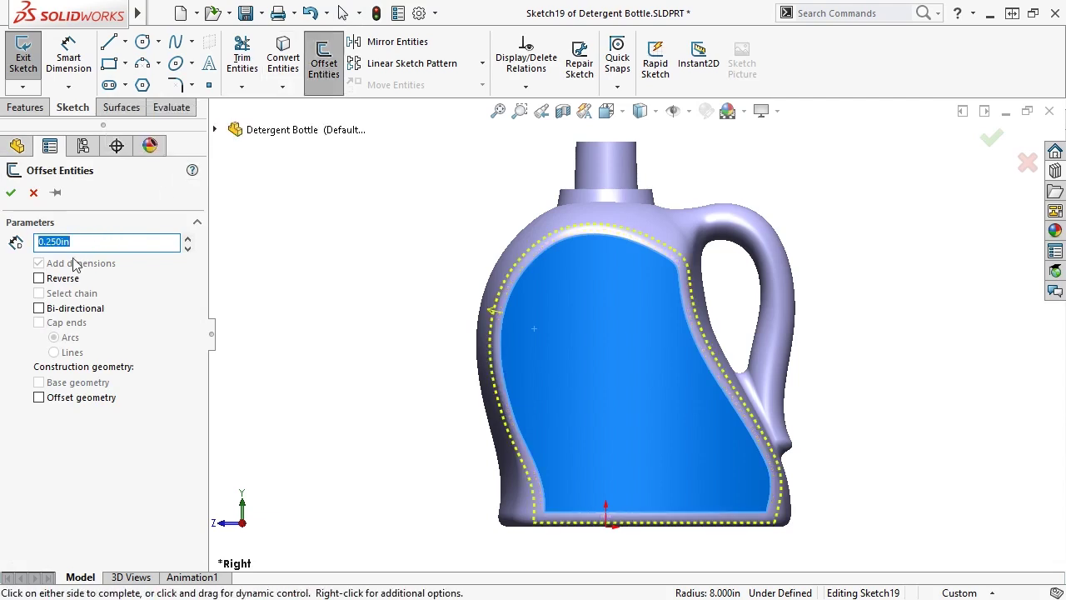
{"action": "left_click", "coordinate": [38, 278]}
{"action": "left_click", "coordinate": [11, 192]}
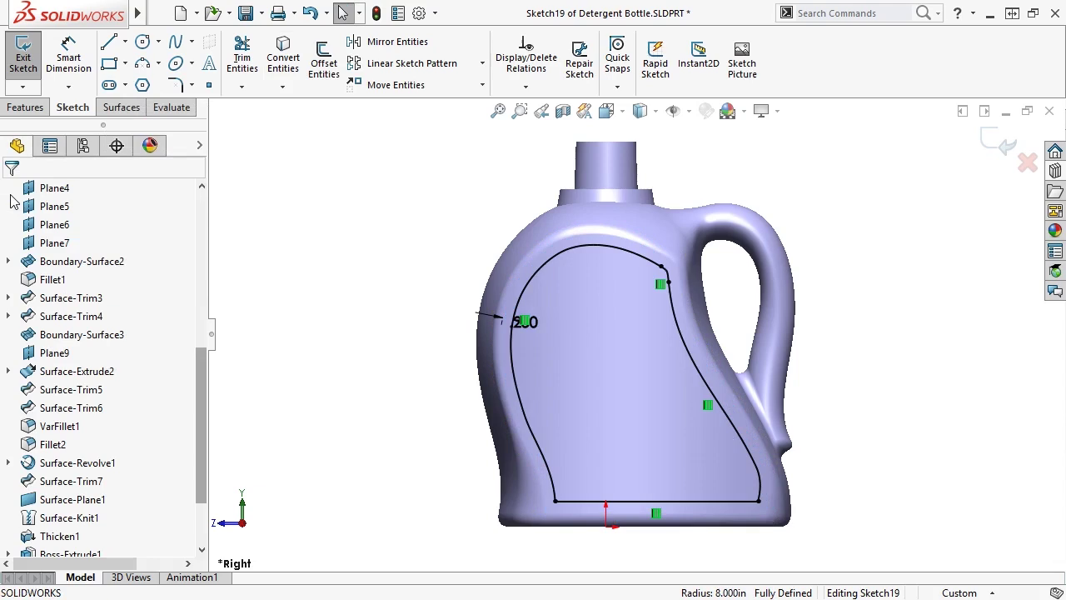
- Round the offset outline's bottom-left and bottom-right corners with 0.500in sketch fillets
{"action": "left_click", "coordinate": [175, 85]}
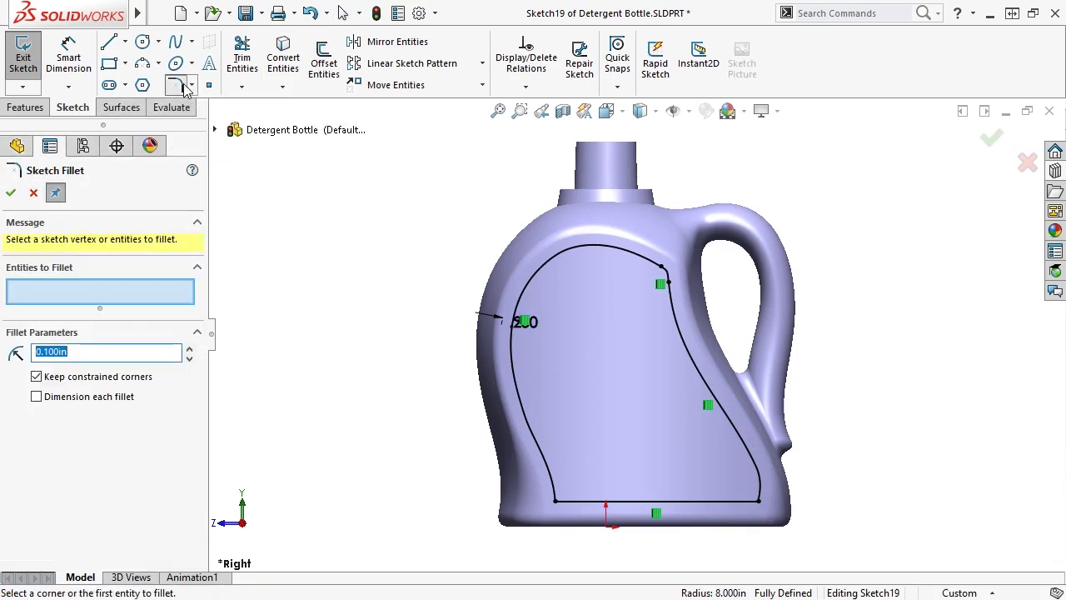
{"action": "left_click", "coordinate": [583, 501]}
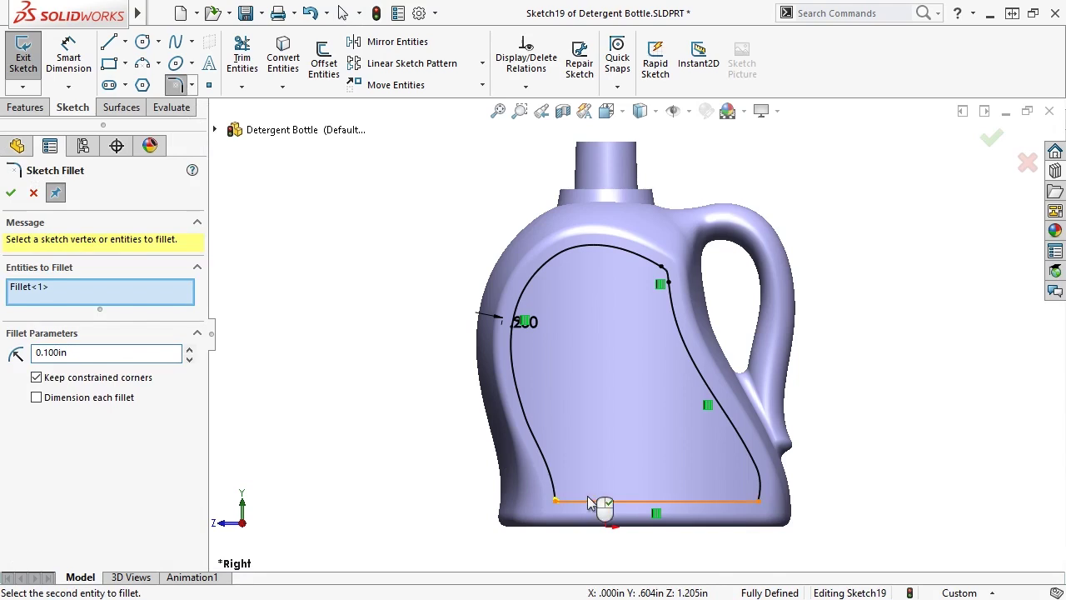
{"action": "left_click", "coordinate": [756, 500]}
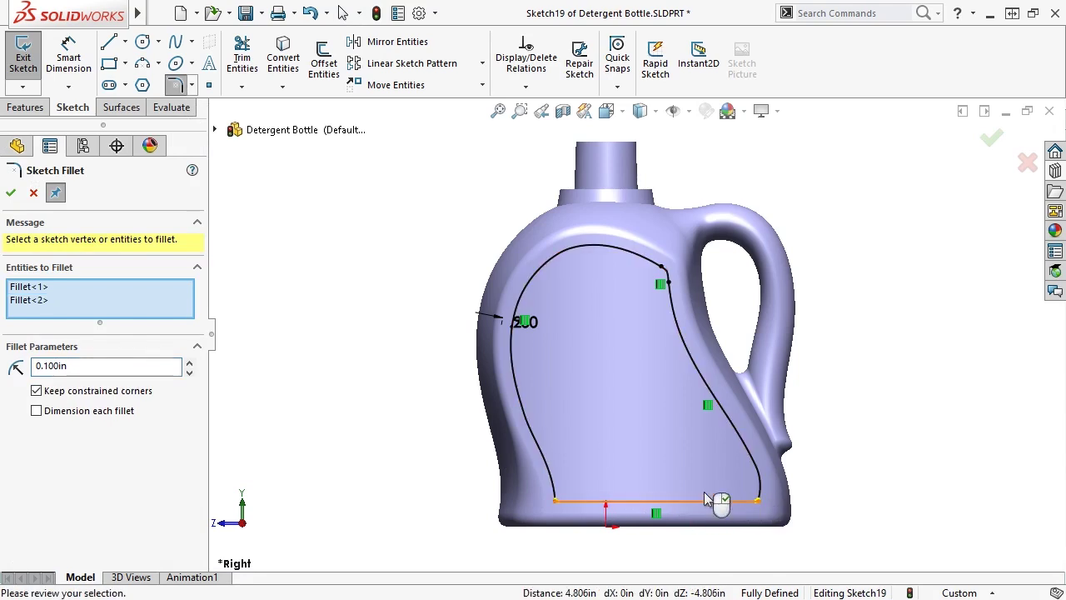
{"action": "double_click", "coordinate": [142, 367]}
{"action": "type", "text": "."}
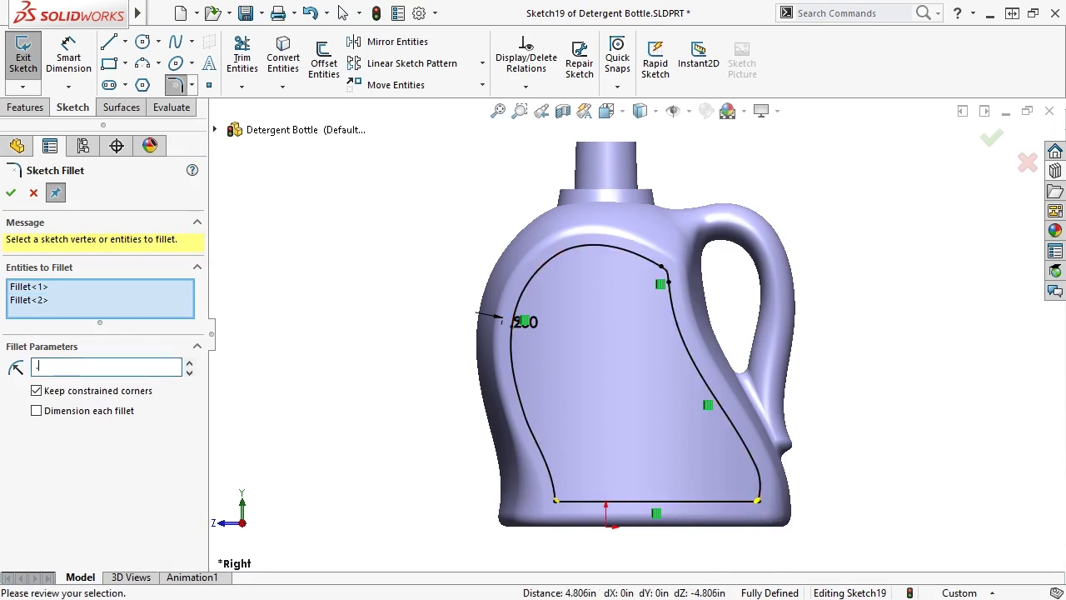
{"action": "type", "text": "5"}
{"action": "key", "text": "Return"}
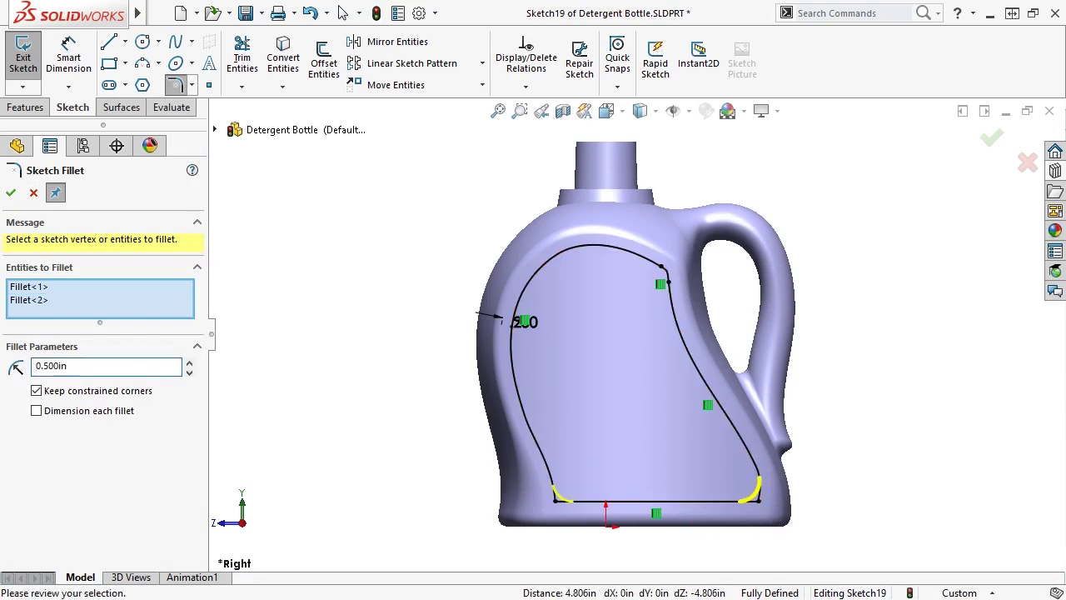
{"action": "left_click", "coordinate": [11, 192]}
{"action": "left_click", "coordinate": [11, 192]}
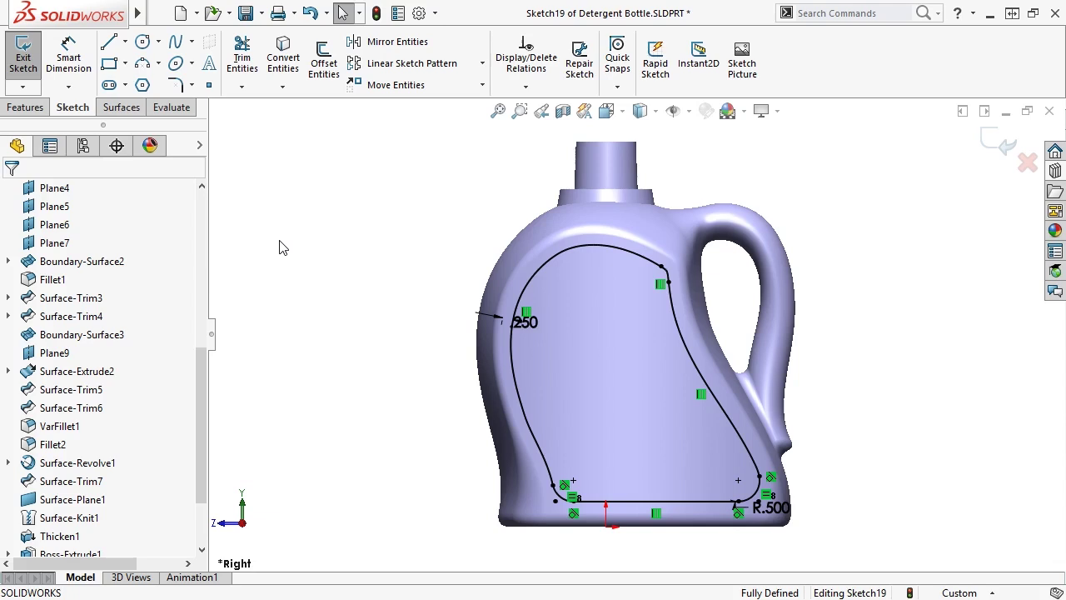
- Select the whole connected offset outline and fit one closed spline at 0.050in tolerance
{"action": "left_click", "coordinate": [522, 290]}
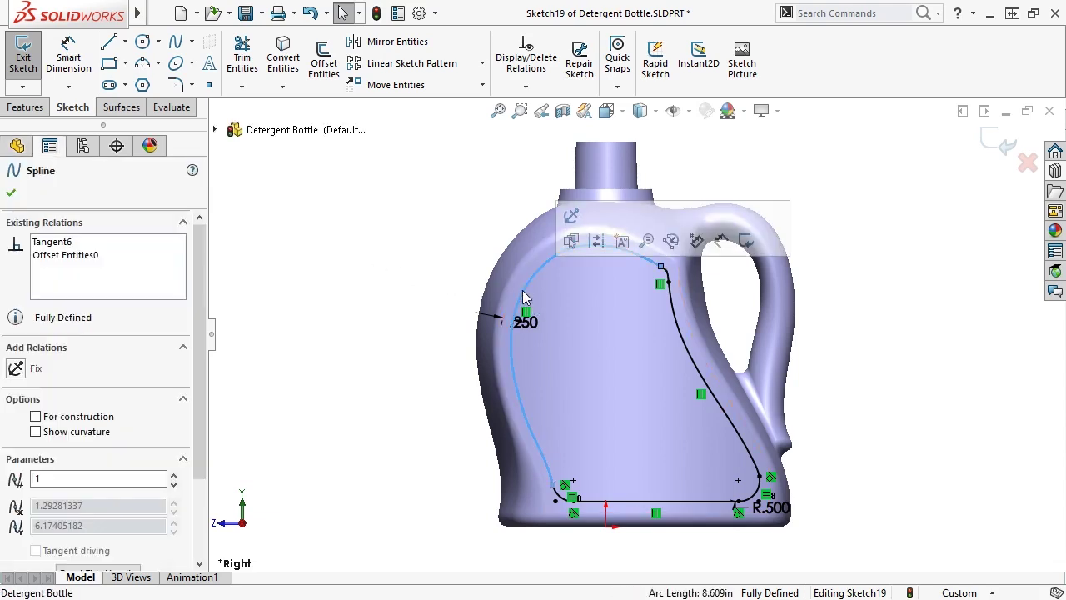
{"action": "right_click", "coordinate": [522, 296]}
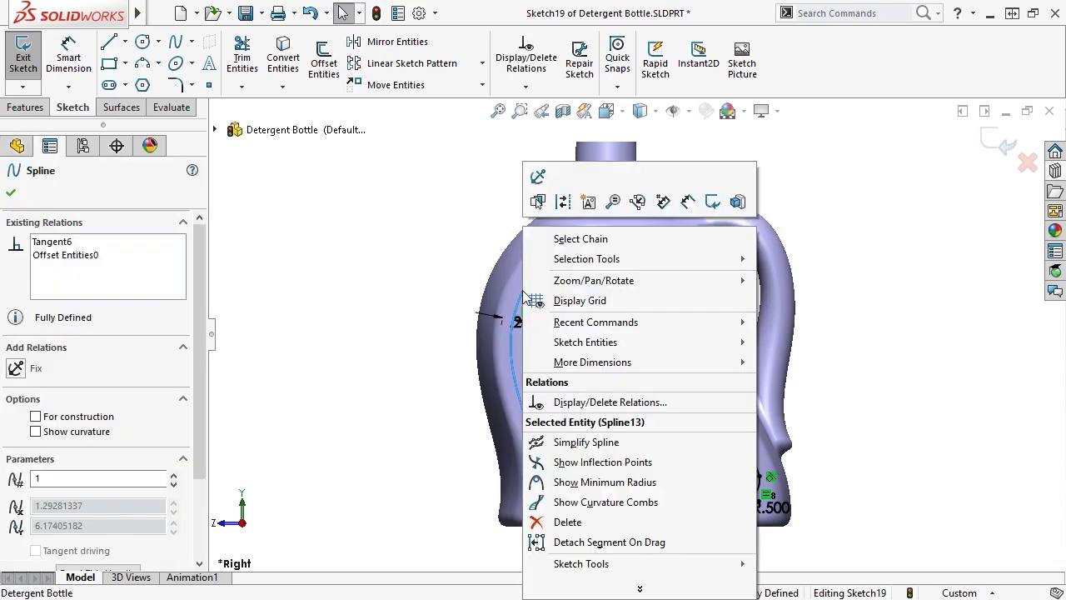
{"action": "left_click", "coordinate": [577, 239]}
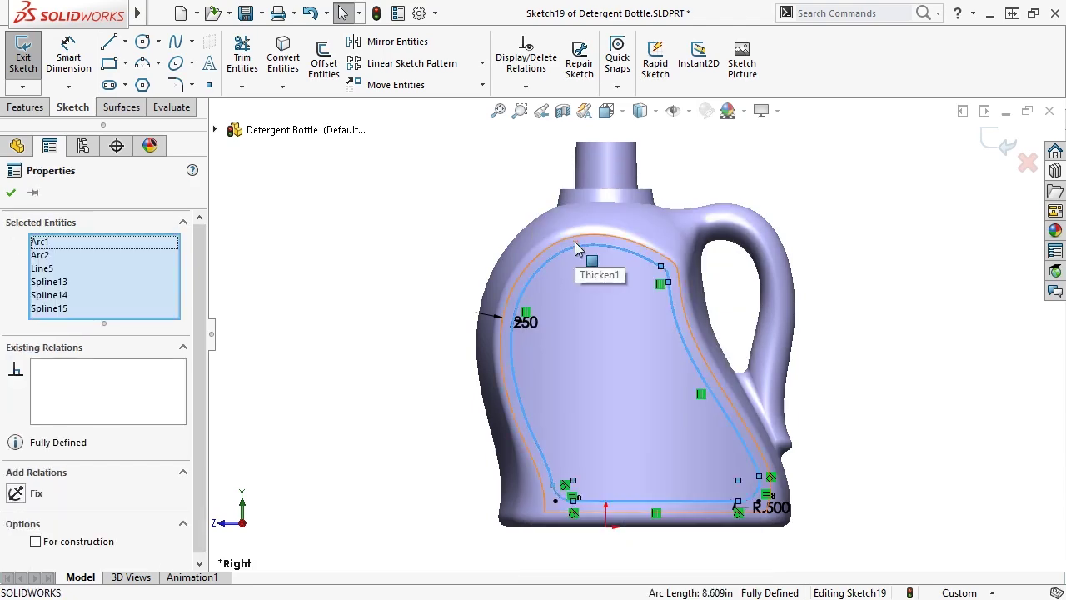
{"action": "mouse_move", "coordinate": [137, 13]}
{"action": "left_click", "coordinate": [189, 13]}
{"action": "mouse_move", "coordinate": [293, 13]}
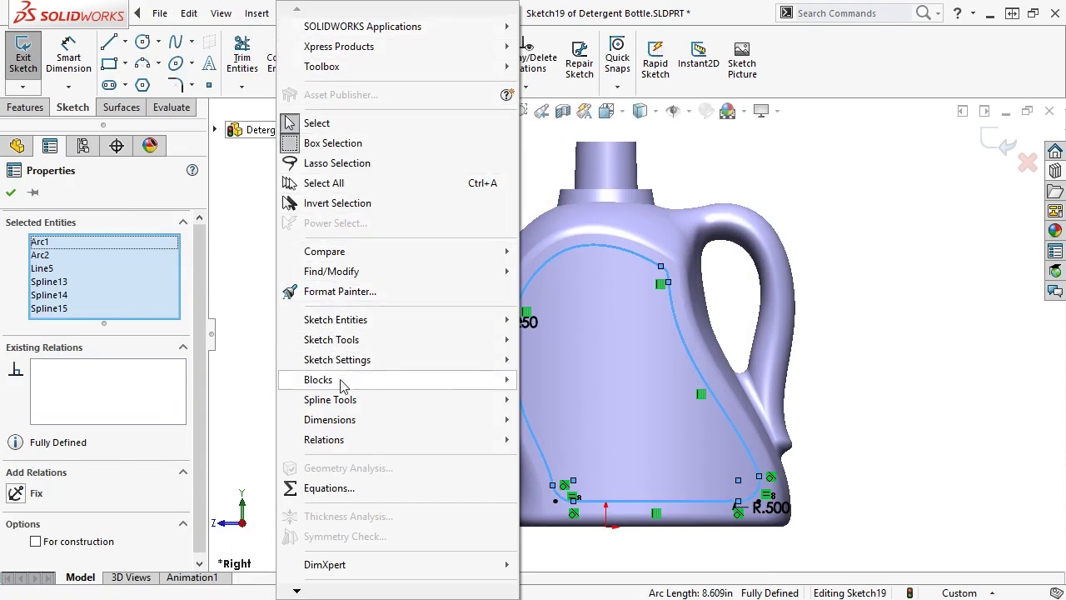
{"action": "mouse_move", "coordinate": [352, 403]}
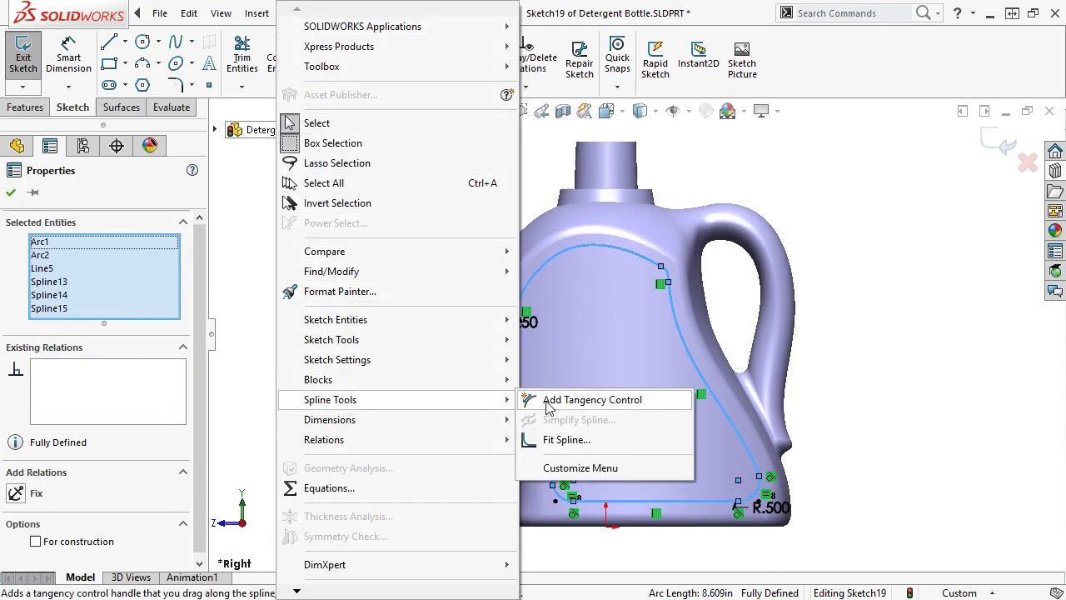
{"action": "left_click", "coordinate": [556, 439]}
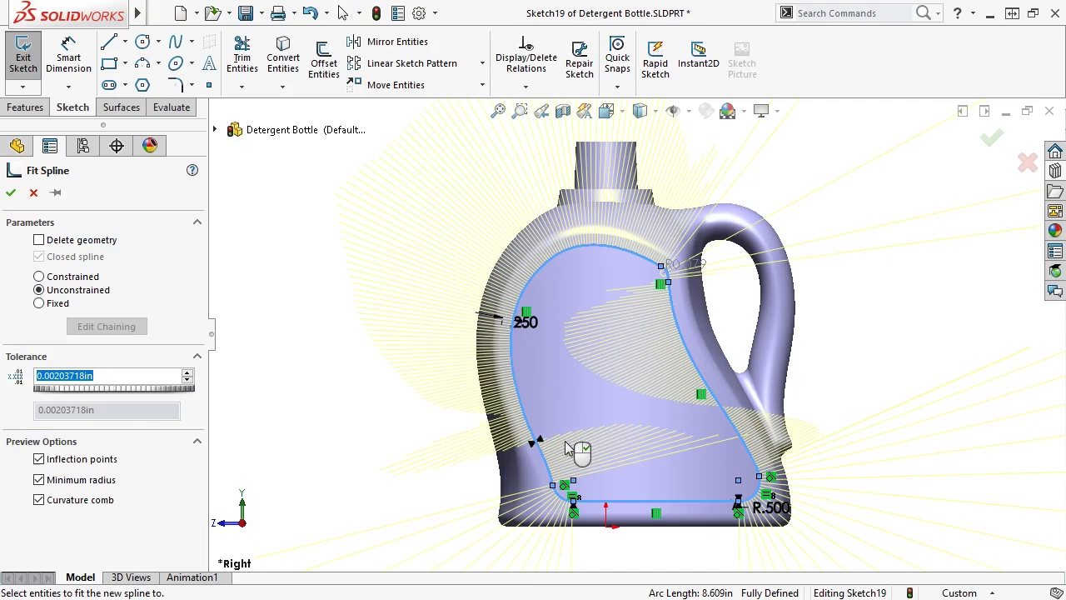
{"action": "type", "text": "0.05"}
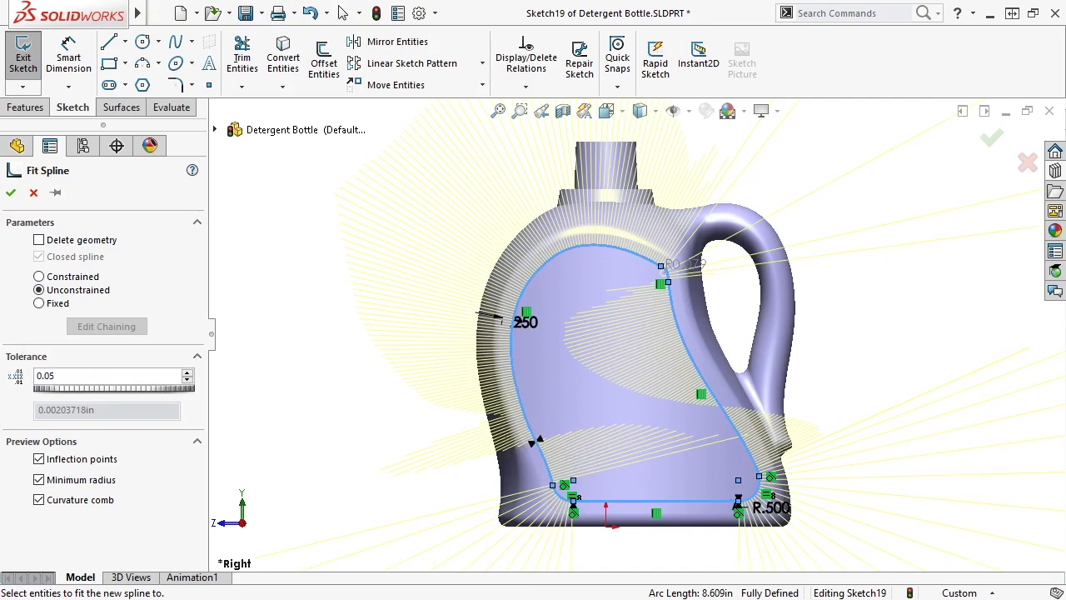
{"action": "key", "text": "Return"}
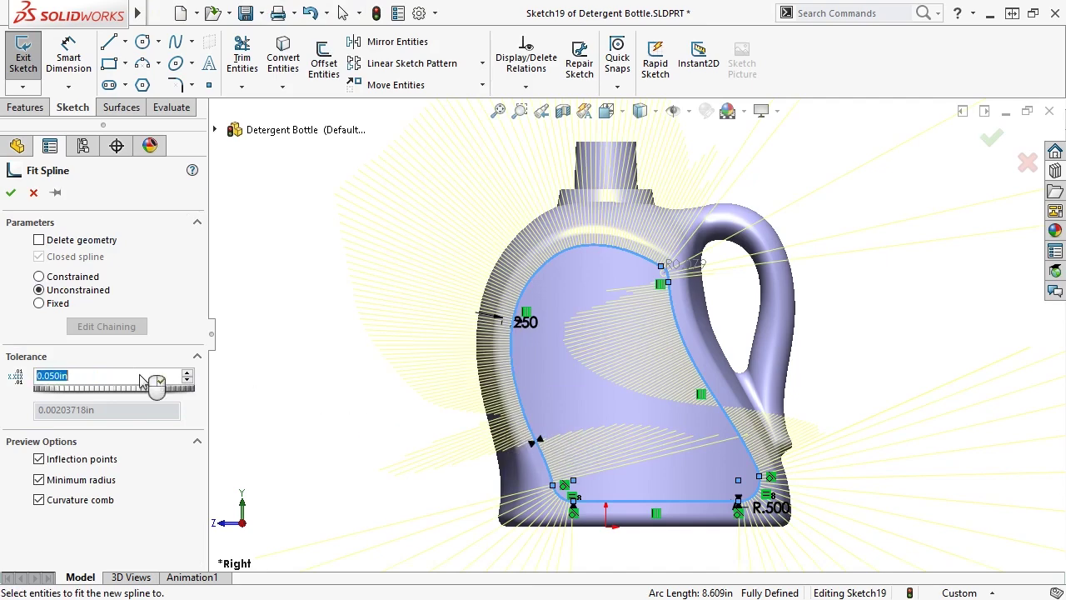
{"action": "left_click", "coordinate": [11, 193]}
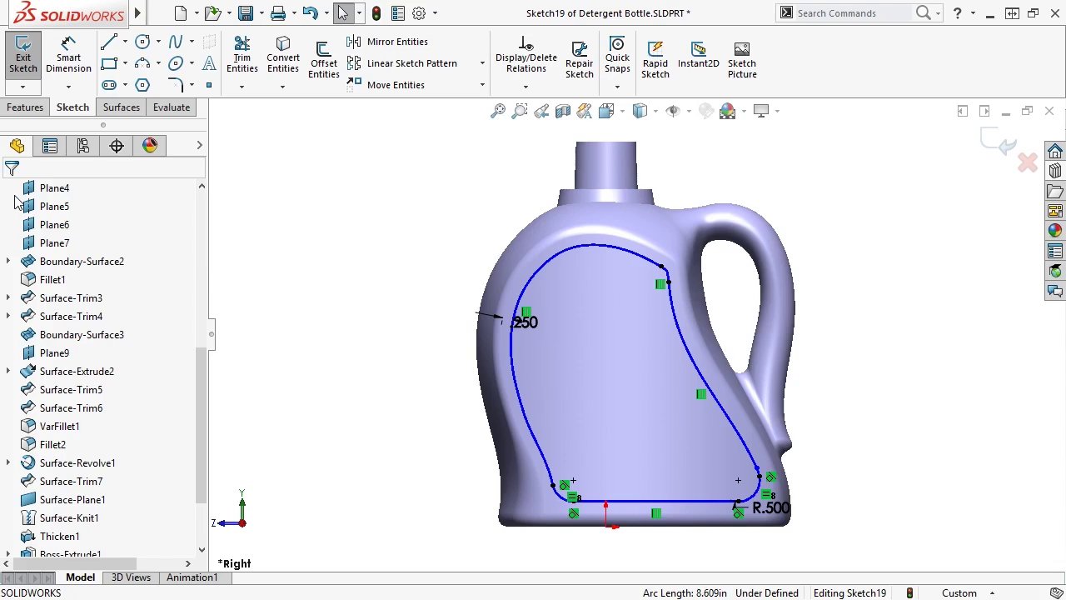
- Start an extruded cut from the label sketch with a 3.000in start offset
{"action": "left_click", "coordinate": [24, 108]}
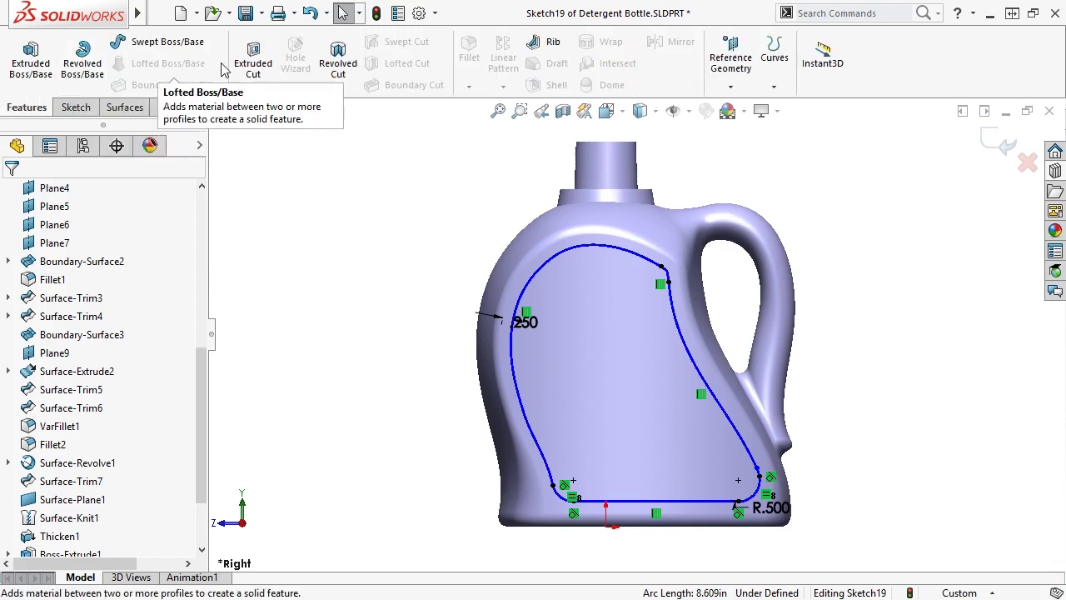
{"action": "left_click", "coordinate": [248, 60]}
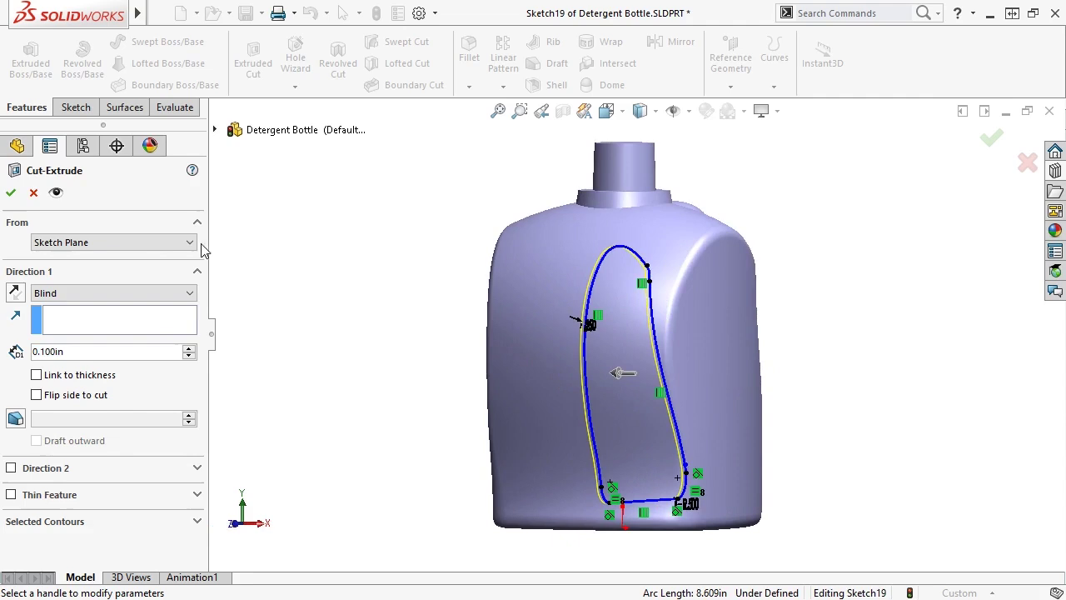
{"action": "left_click", "coordinate": [190, 242]}
{"action": "left_click", "coordinate": [190, 288]}
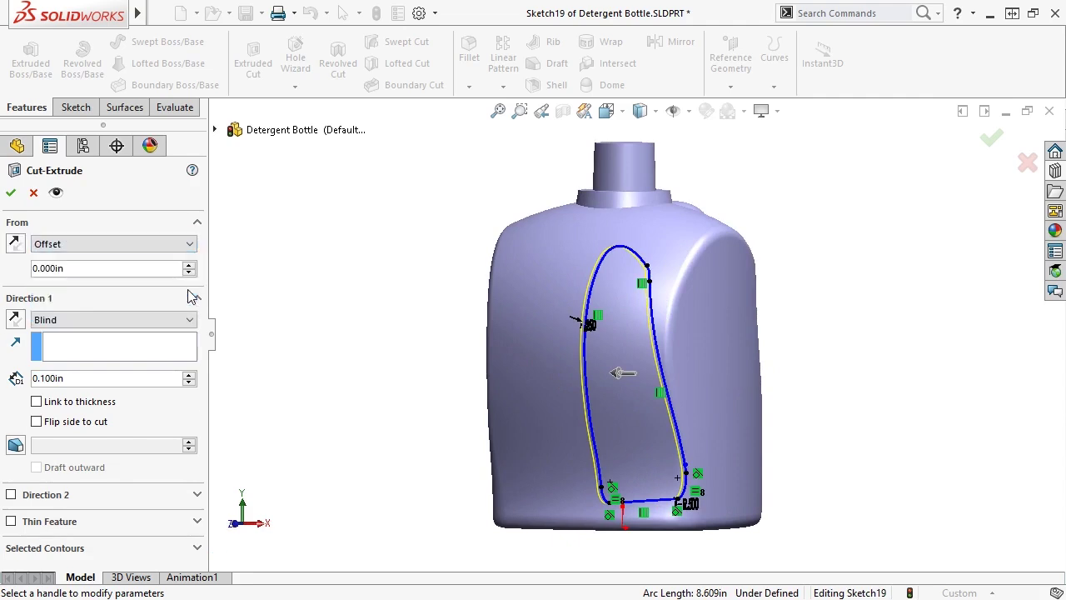
{"action": "double_click", "coordinate": [106, 268]}
{"action": "type", "text": "3"}
{"action": "key", "text": "Return"}
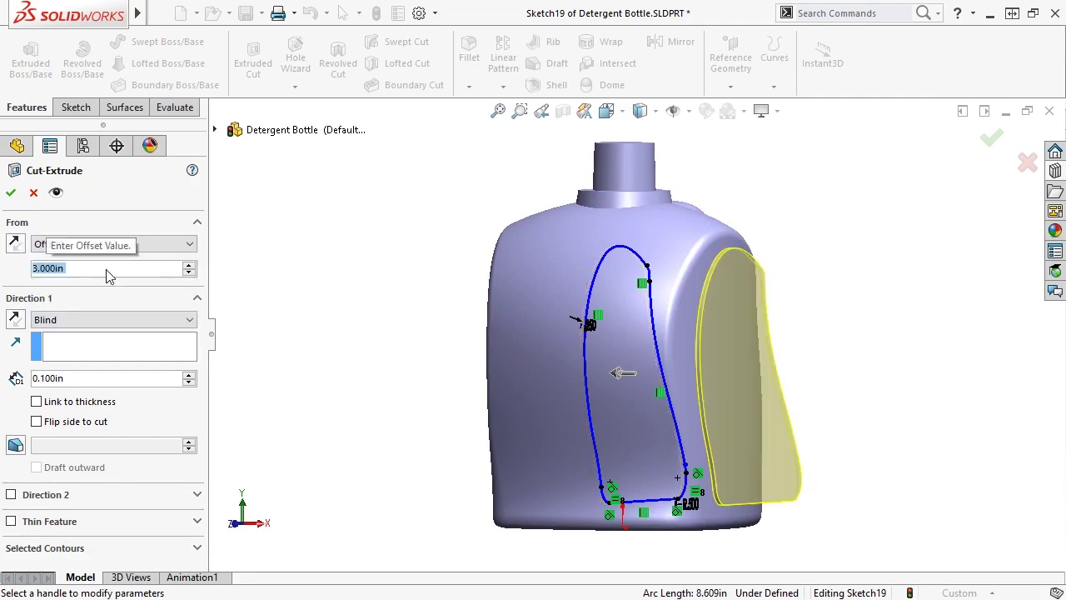
- End the cut offset from the bottle's side face, reversed inward, and finish it
{"action": "left_click", "coordinate": [191, 321]}
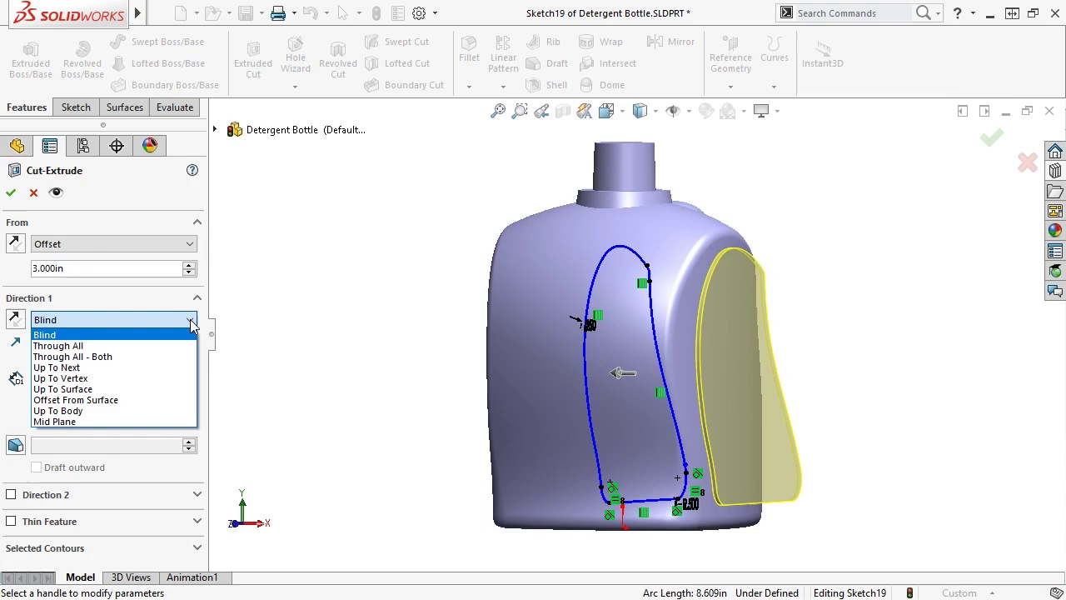
{"action": "left_click", "coordinate": [187, 398]}
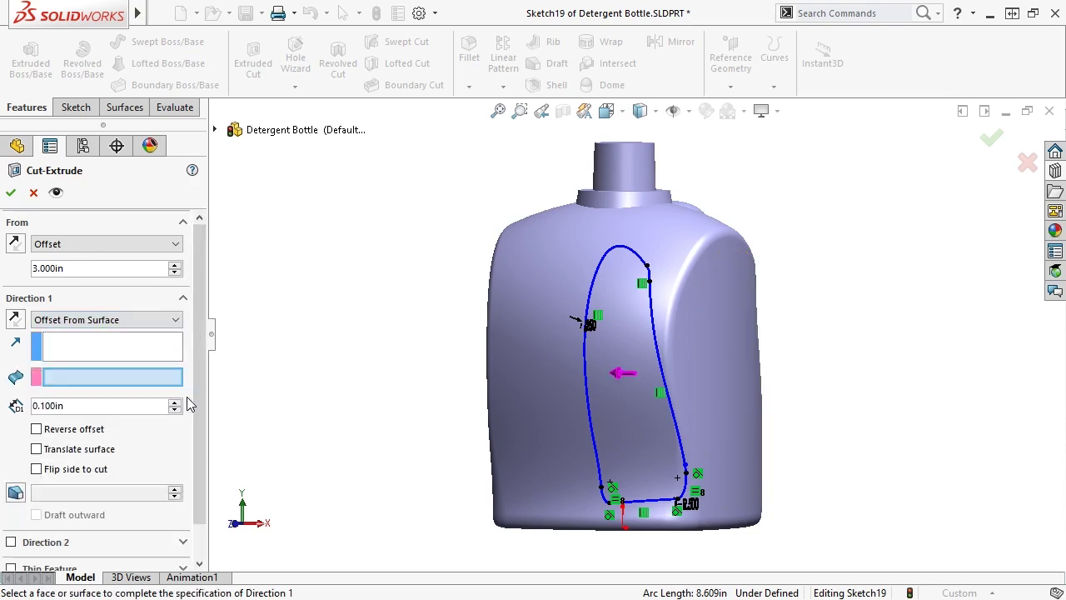
{"action": "left_click", "coordinate": [699, 389]}
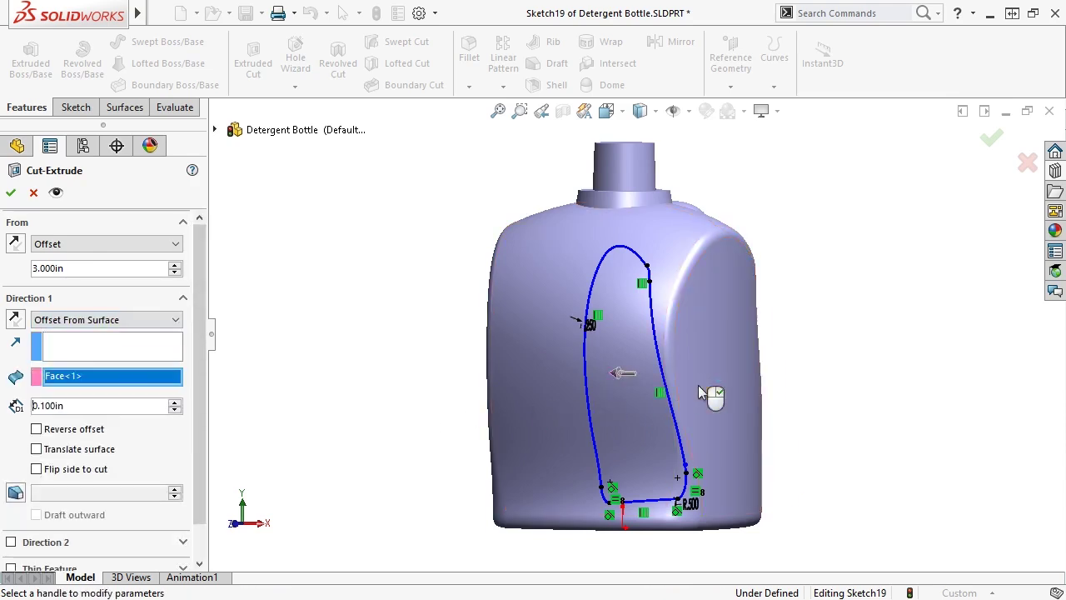
{"action": "middle_click_drag", "start_coordinate": [698, 384], "coordinate": [672, 440]}
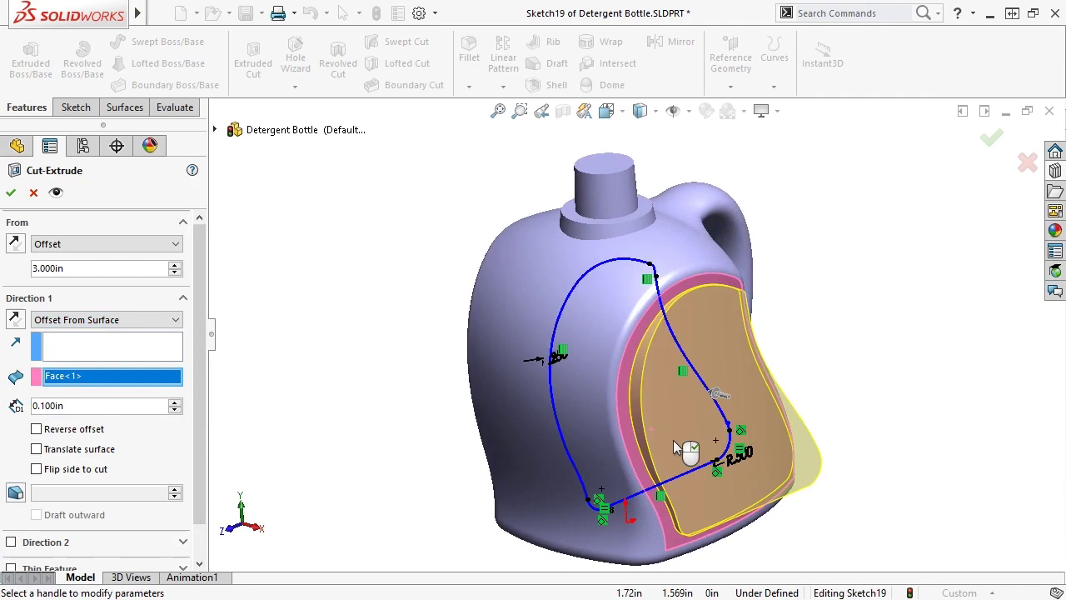
{"action": "left_click", "coordinate": [36, 429]}
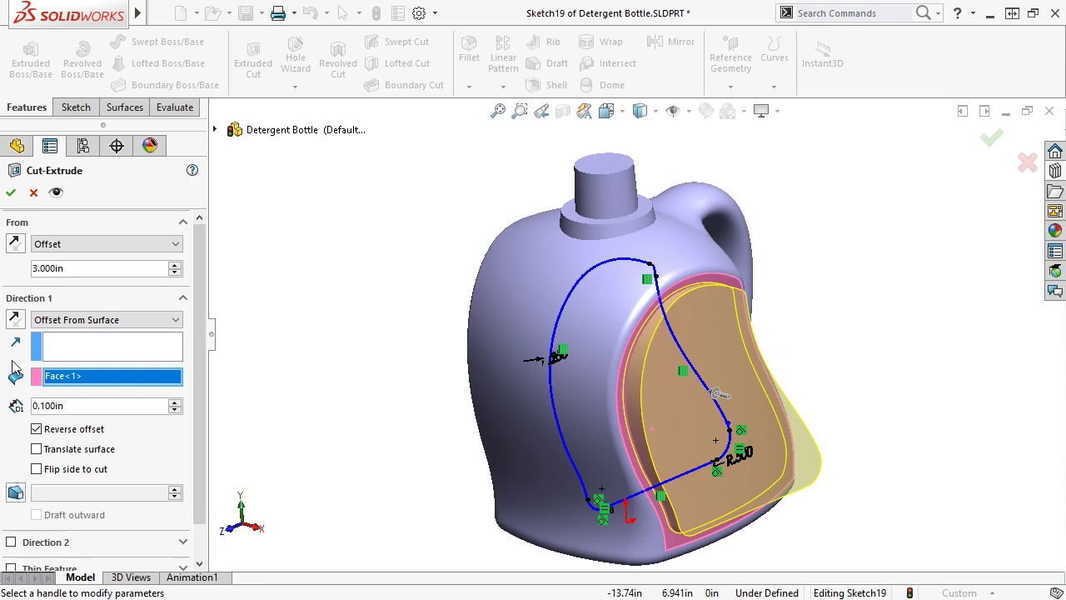
{"action": "left_click", "coordinate": [11, 194]}
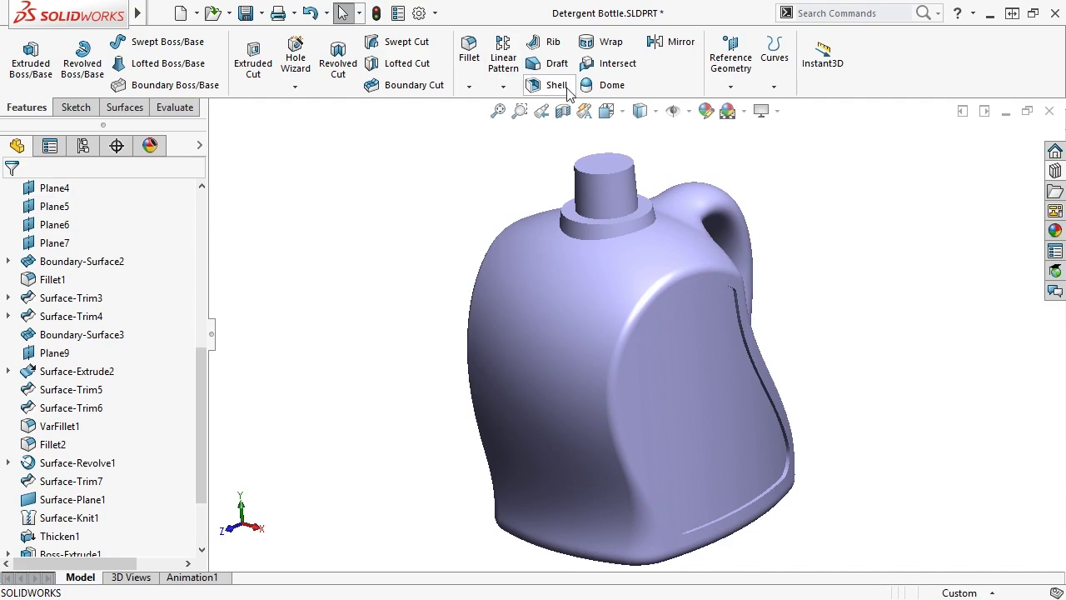
- Mirror Cut-Extrude1 about the Right YZ plane as a geometry pattern
{"action": "left_click", "coordinate": [663, 50]}
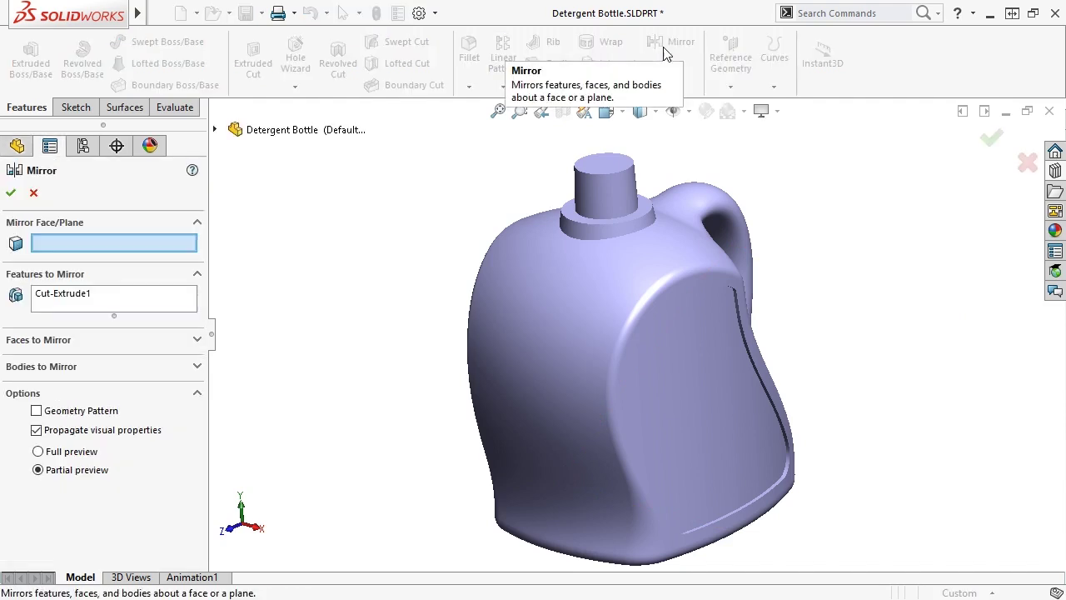
{"action": "left_click", "coordinate": [216, 130]}
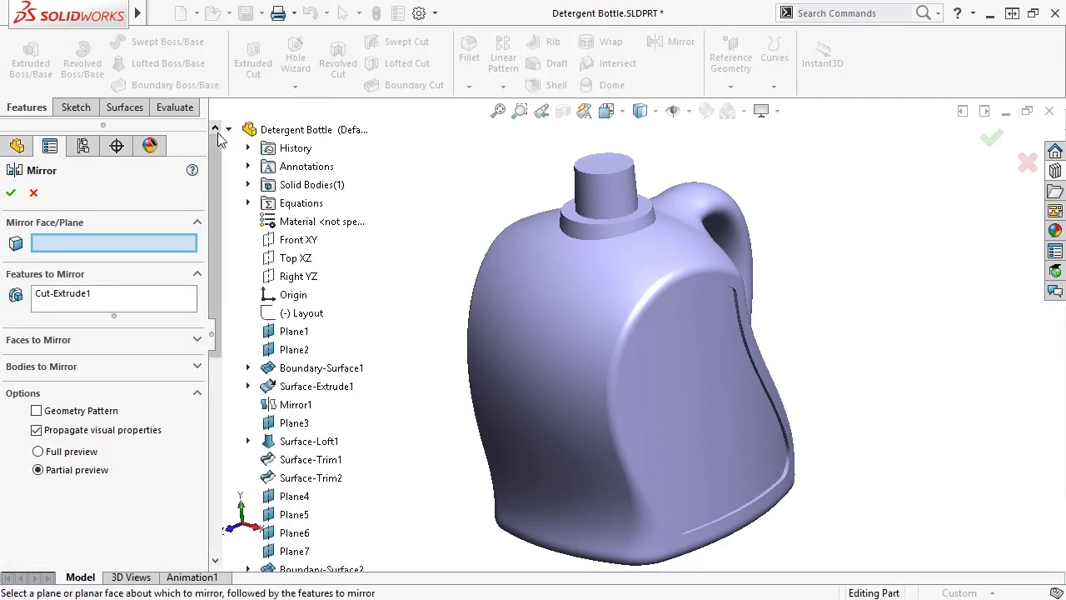
{"action": "left_click", "coordinate": [287, 276]}
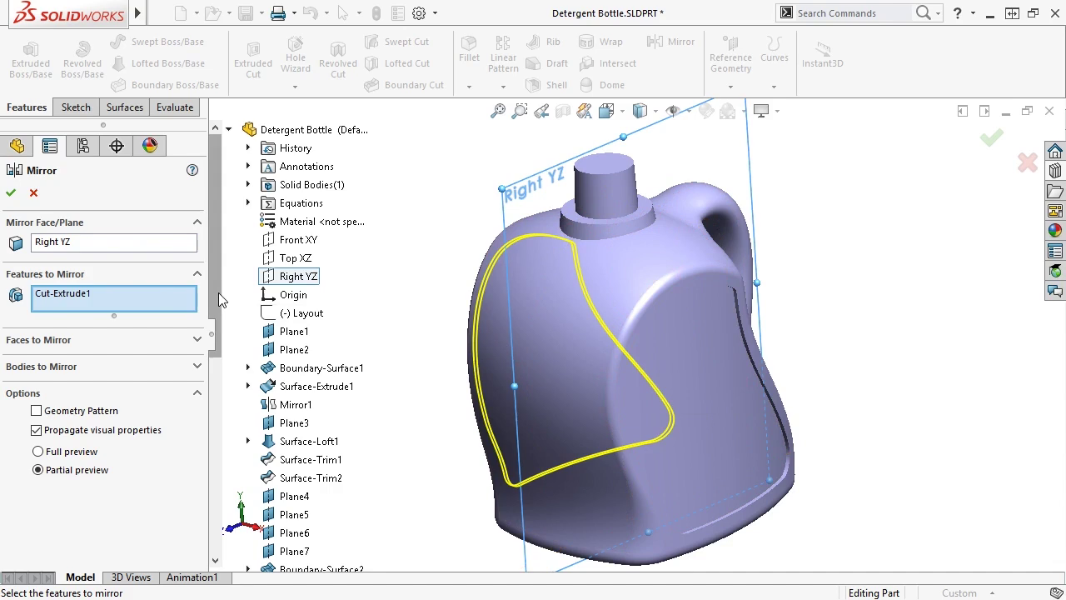
{"action": "mouse_move", "coordinate": [218, 295]}
{"action": "left_mouse_down"}
{"action": "mouse_move", "coordinate": [214, 499]}
{"action": "mouse_move", "coordinate": [207, 372]}
{"action": "mouse_move", "coordinate": [219, 271]}
{"action": "left_mouse_up"}
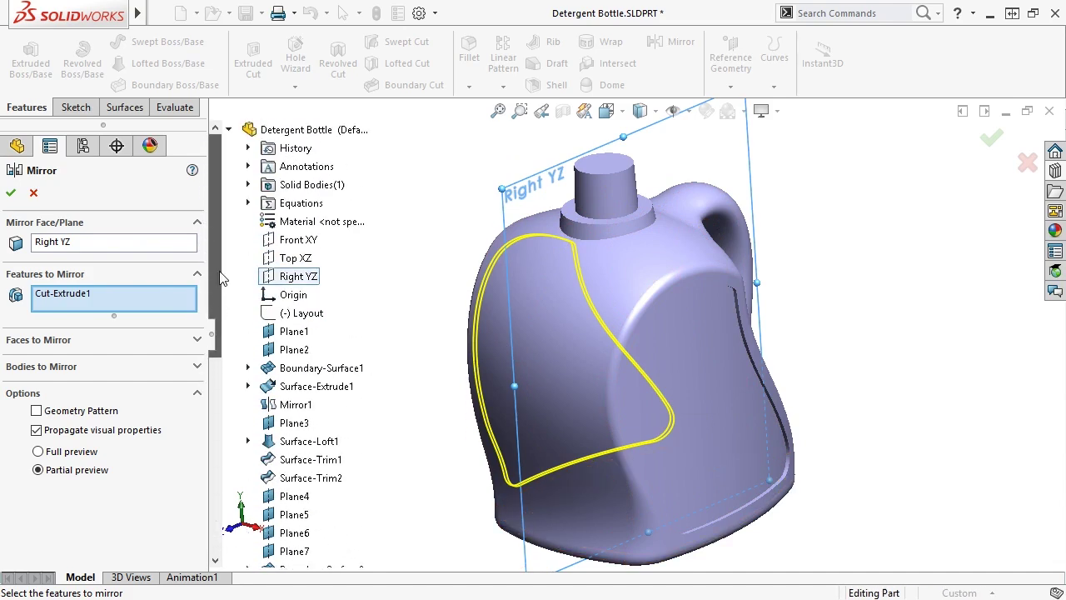
{"action": "left_click", "coordinate": [37, 410]}
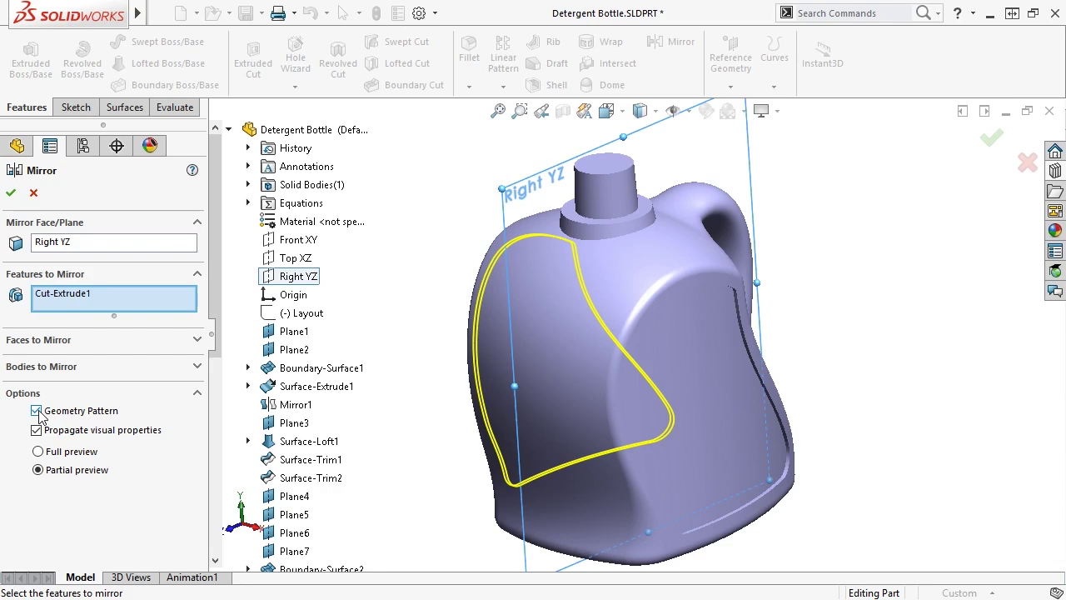
- Confirm the mirror, then draft the indent at its lower edge pulling along Right YZ
{"action": "left_click", "coordinate": [11, 192]}
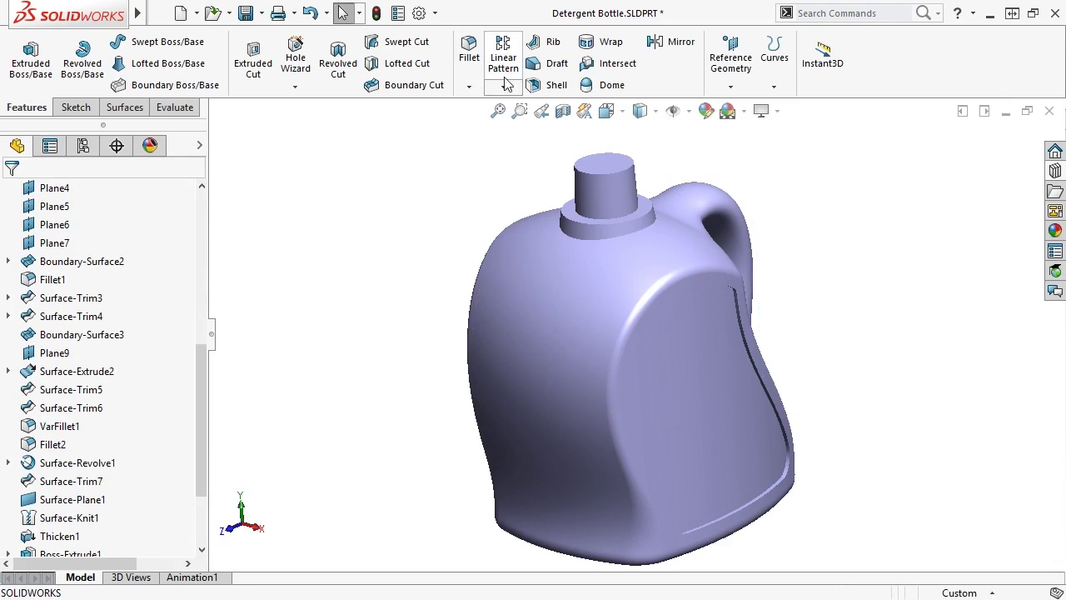
{"action": "left_click", "coordinate": [539, 70]}
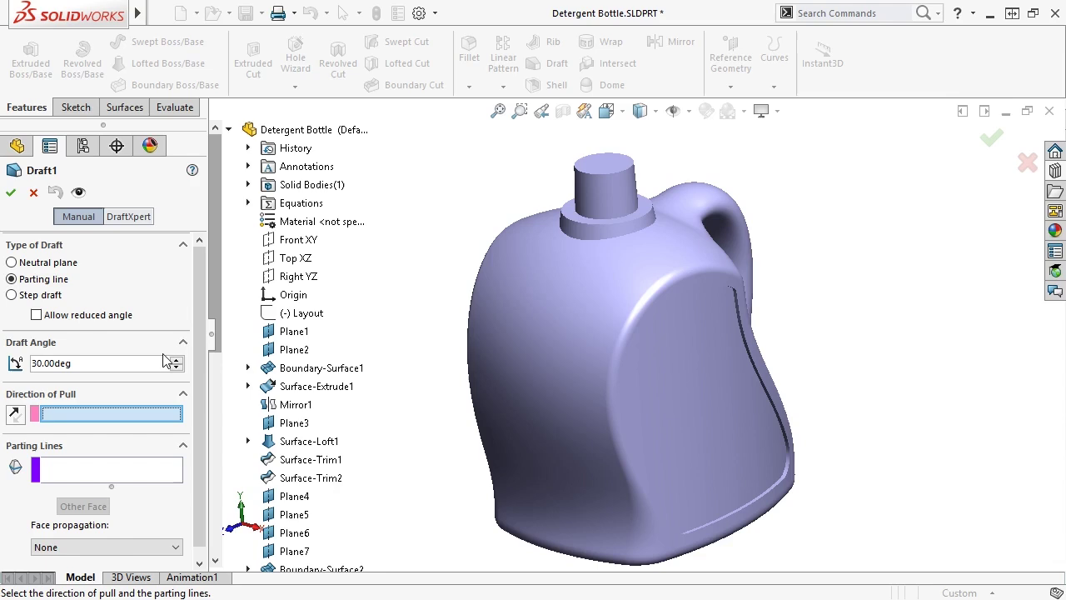
{"action": "left_click", "coordinate": [299, 278]}
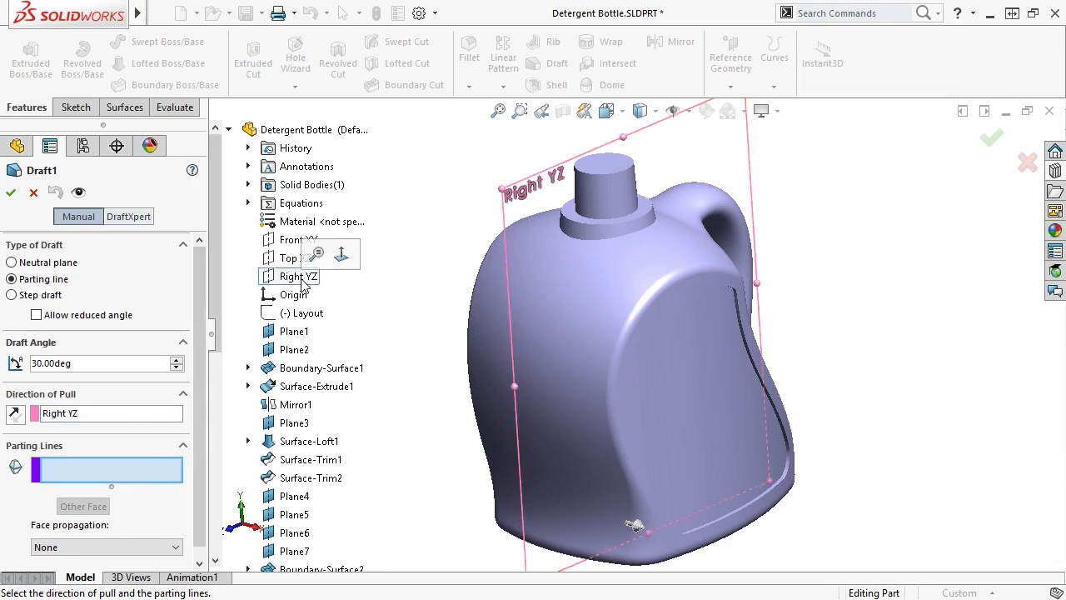
{"action": "left_click", "coordinate": [143, 463]}
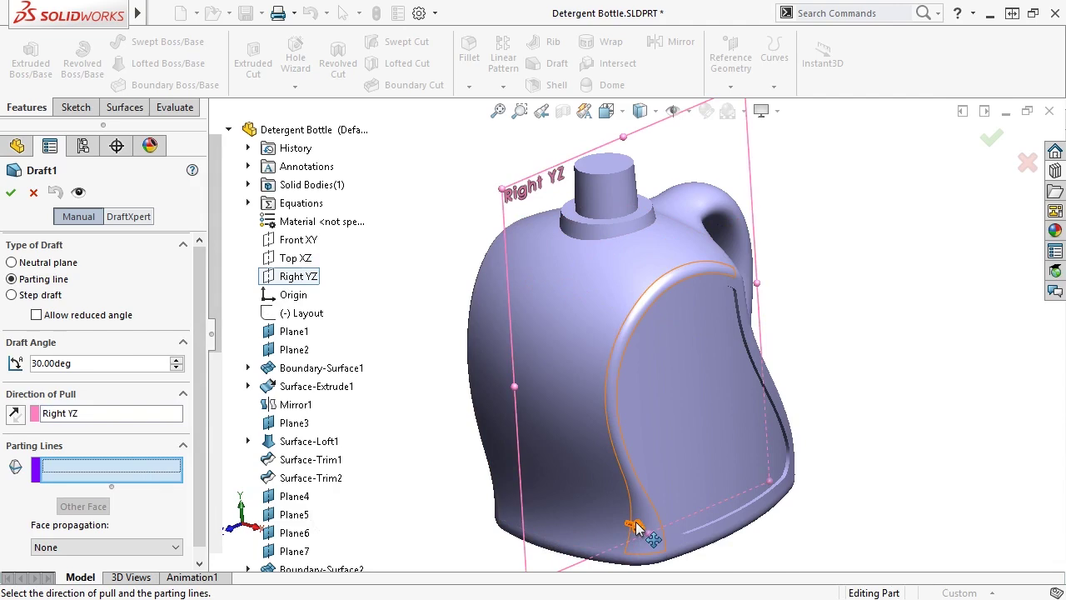
{"action": "middle_click_drag", "start_coordinate": [635, 526], "coordinate": [670, 533]}
{"action": "scroll", "coordinate": [706, 516], "scroll_direction": "down", "scroll_amount": 8}
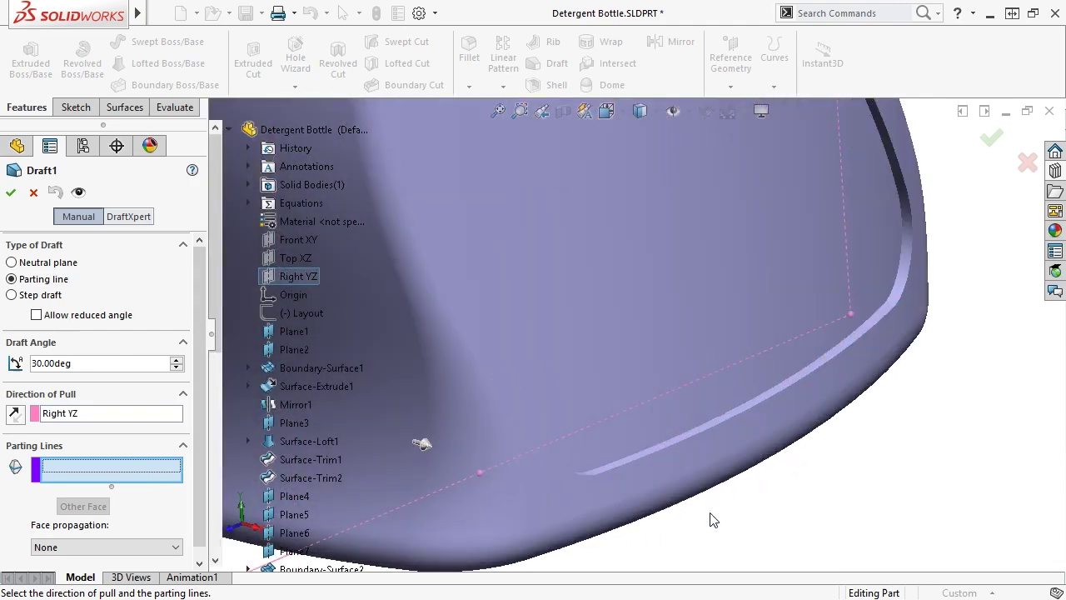
{"action": "left_click", "coordinate": [633, 392]}
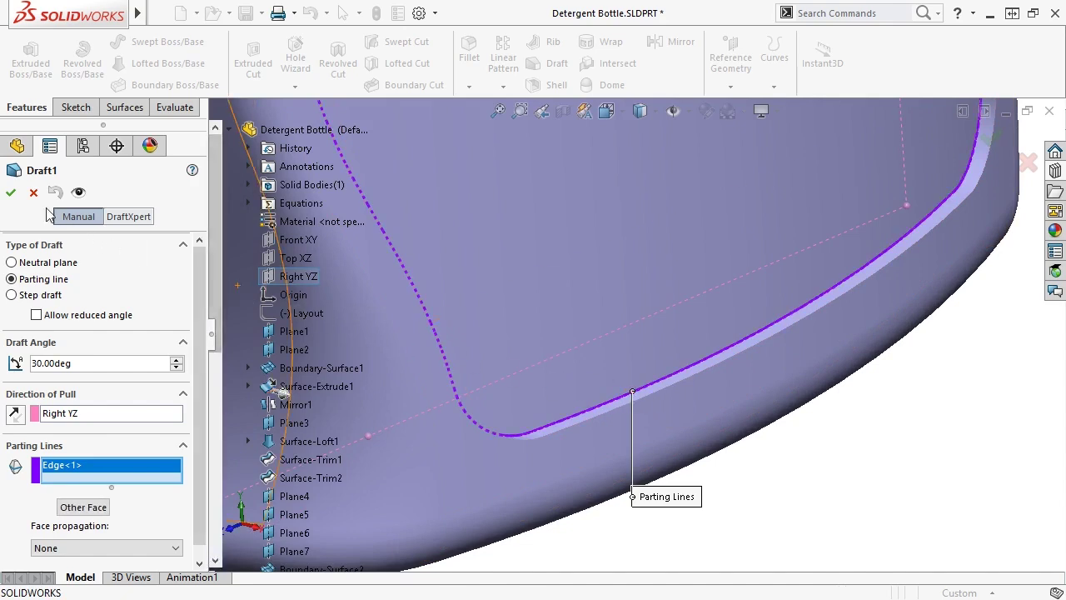
{"action": "left_click", "coordinate": [11, 194]}
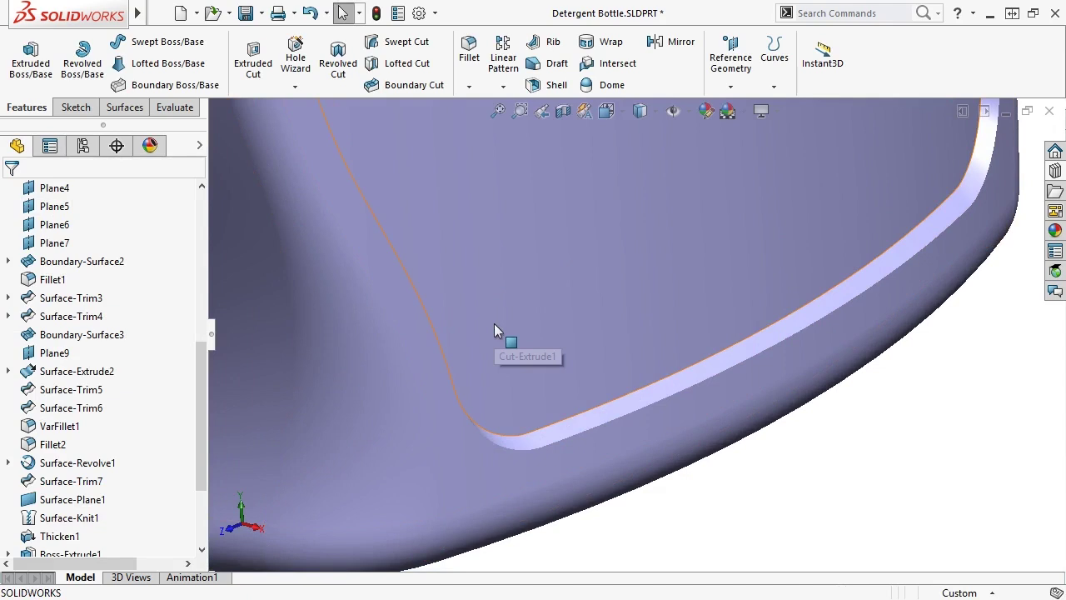
- Add a second parting-line draft at the mirrored indent's lower edge, pulled along Right YZ
{"action": "middle_click_drag", "start_coordinate": [495, 323], "coordinate": [587, 300]}
{"action": "scroll", "coordinate": [500, 250], "scroll_direction": "down", "scroll_amount": 5}
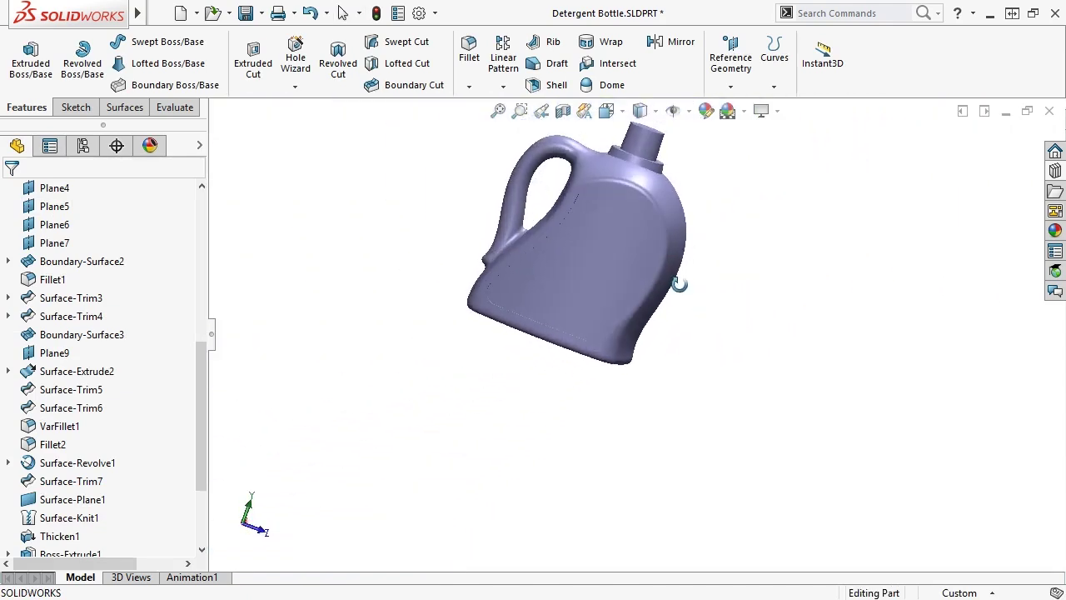
{"action": "left_click", "coordinate": [586, 299]}
{"action": "key", "text": "ctrl+8"}
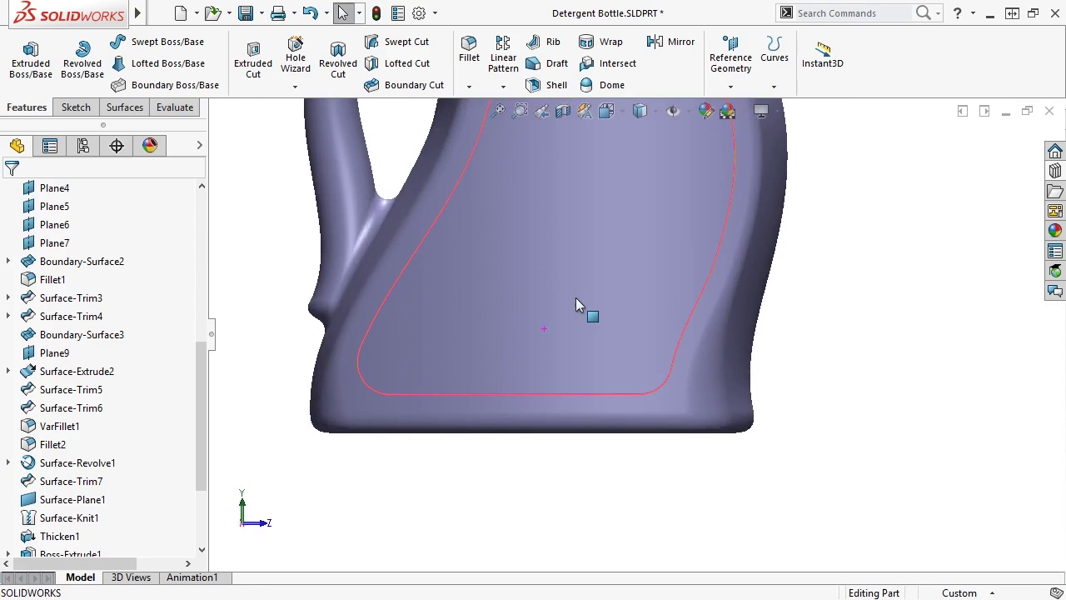
{"action": "middle_click_drag", "start_coordinate": [575, 297], "coordinate": [527, 351]}
{"action": "left_click", "coordinate": [556, 63]}
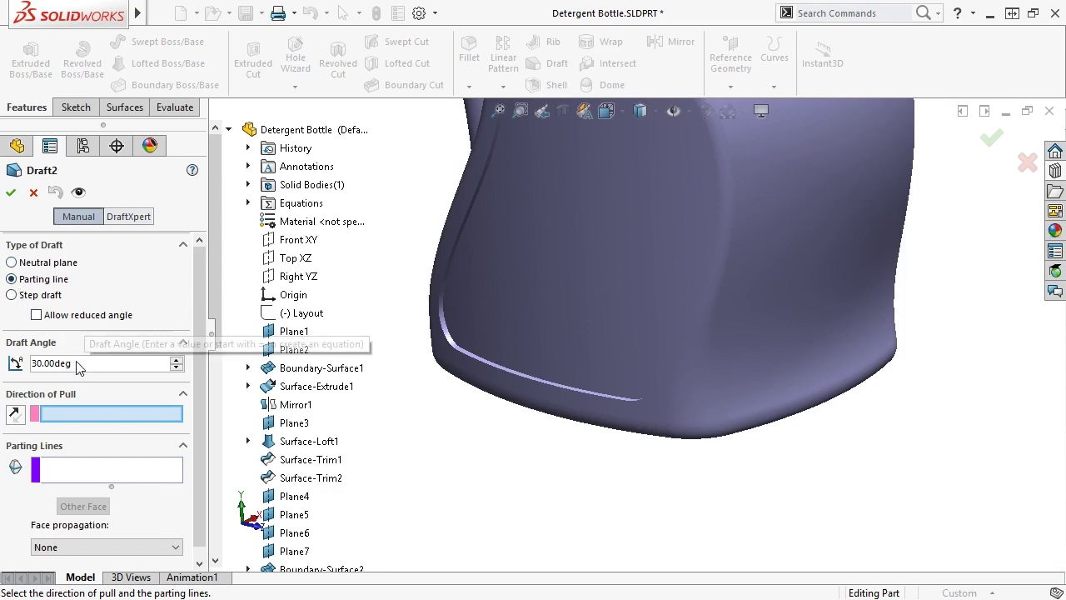
{"action": "left_click", "coordinate": [293, 277]}
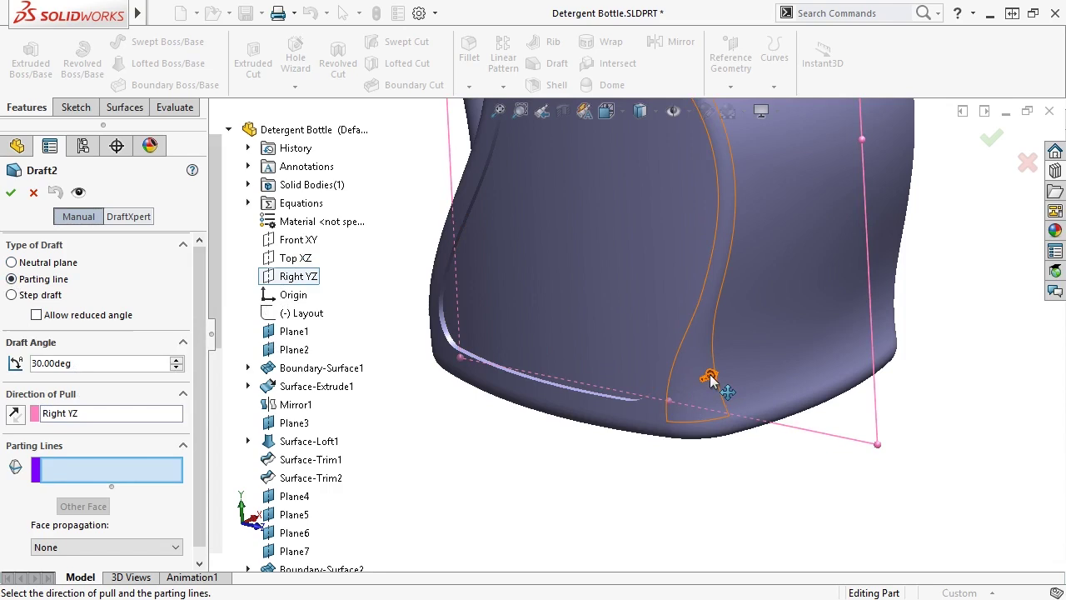
{"action": "left_click", "coordinate": [166, 472]}
{"action": "scroll", "coordinate": [533, 374], "scroll_direction": "down", "scroll_amount": 5}
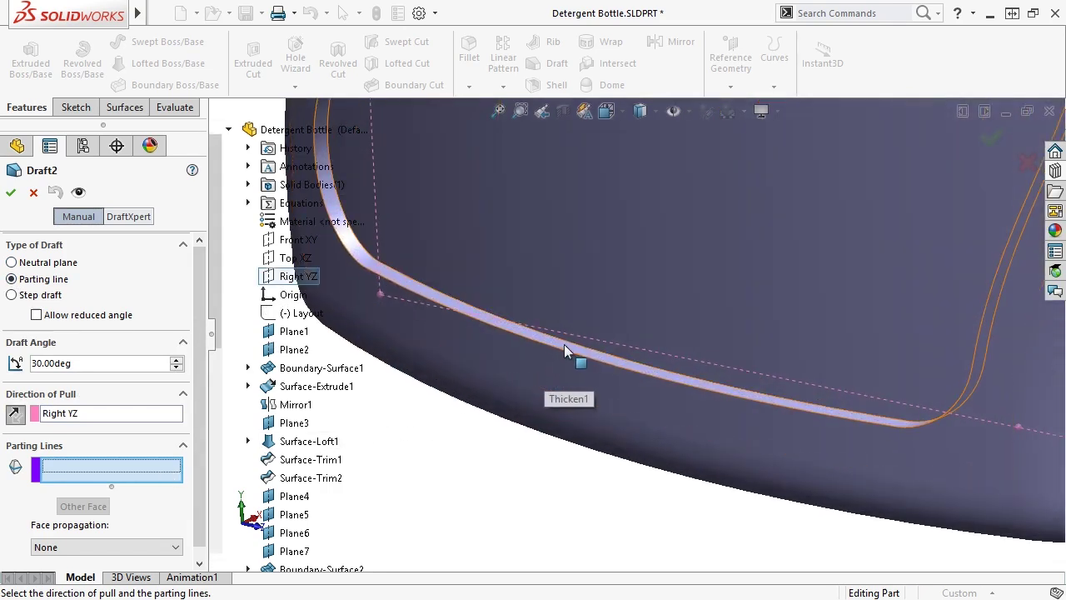
{"action": "left_click", "coordinate": [569, 342]}
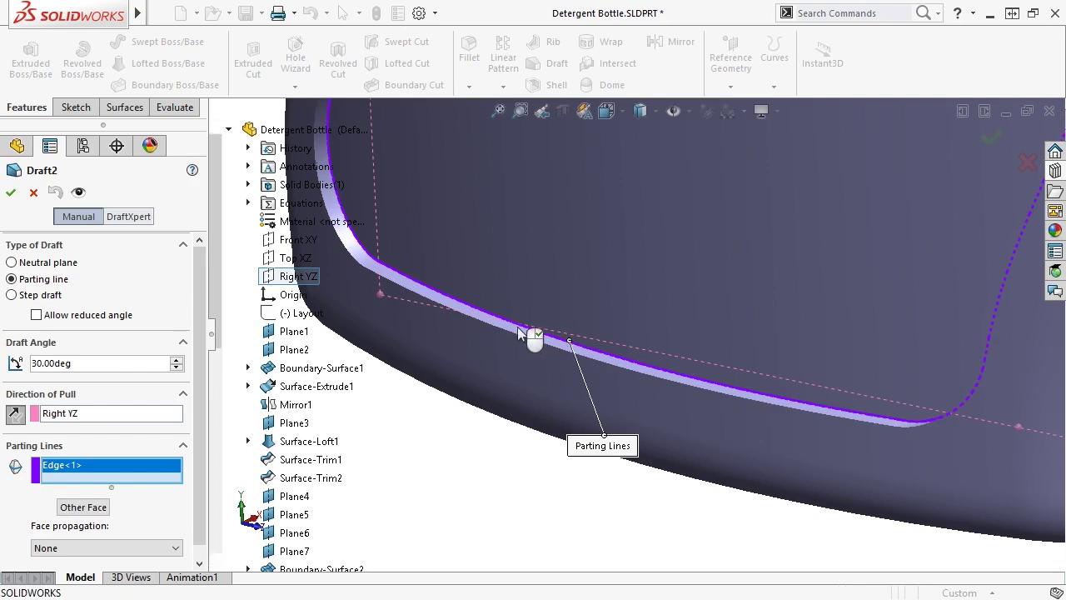
{"action": "left_click", "coordinate": [11, 192]}
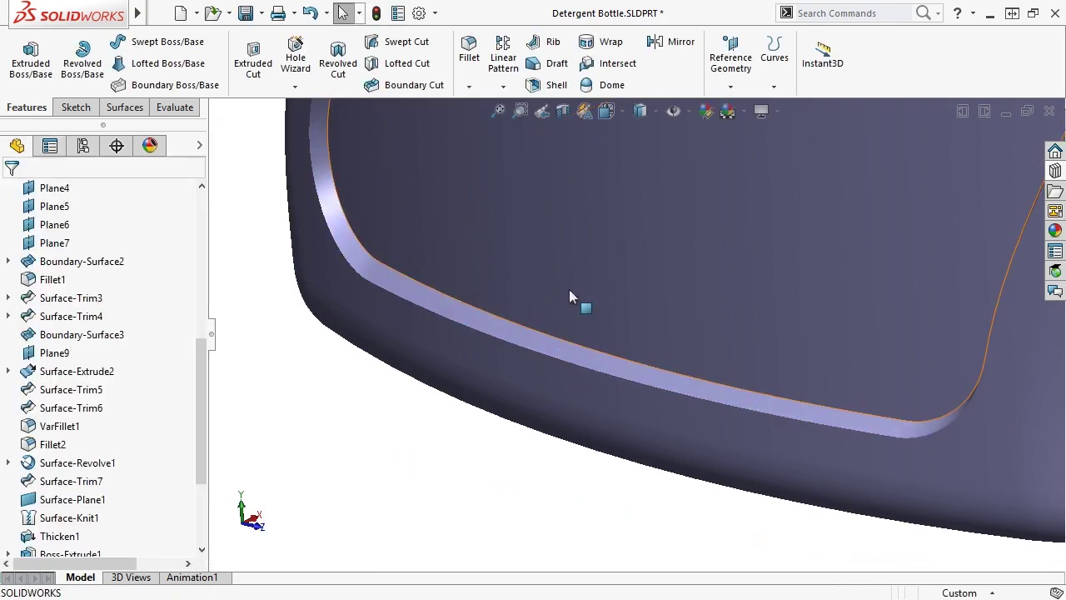
- Zoom and orbit the bottle to inspect its handle side and label indent
{"action": "scroll", "coordinate": [575, 288], "scroll_direction": "up", "scroll_amount": 8}
{"action": "scroll", "coordinate": [691, 179], "scroll_direction": "up", "scroll_amount": 8}
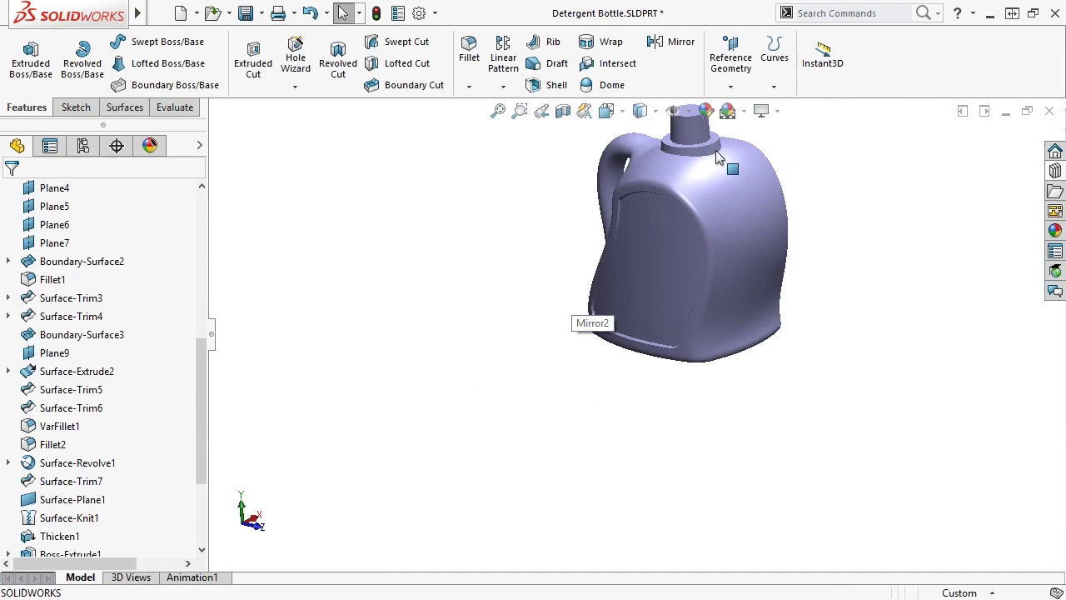
{"action": "scroll", "coordinate": [724, 167], "scroll_direction": "down", "scroll_amount": 8}
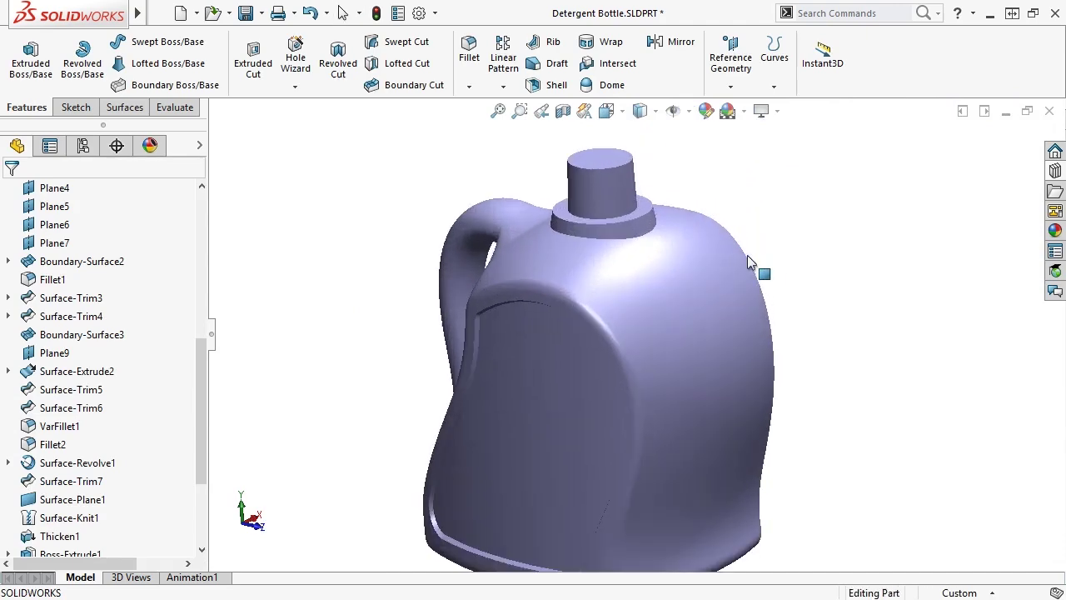
{"action": "middle_click_drag", "start_coordinate": [748, 256], "coordinate": [601, 470]}
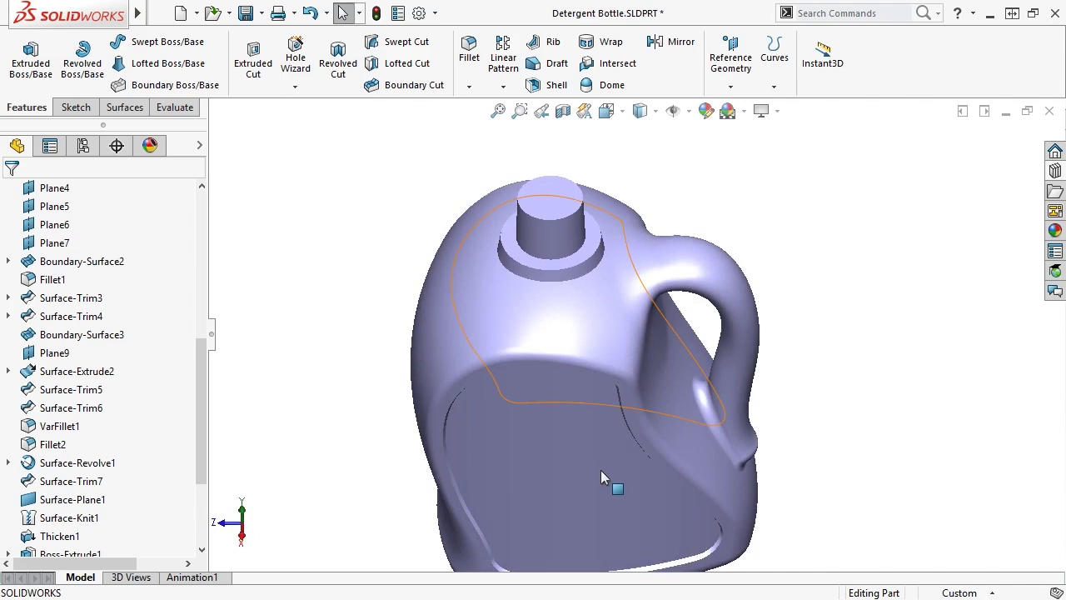
{"action": "scroll", "coordinate": [601, 470], "scroll_direction": "up", "scroll_amount": 3}
{"action": "scroll", "coordinate": [618, 447], "scroll_direction": "down", "scroll_amount": 6}
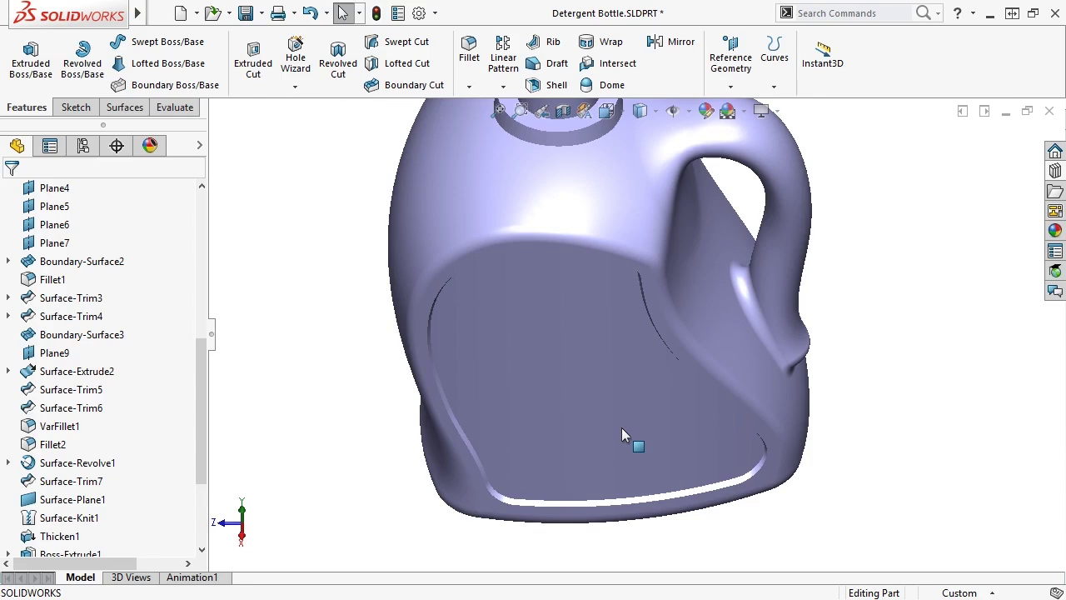
- Face-fillet the band below the indent to the indent face, holding the indent edge
{"action": "left_click", "coordinate": [469, 54]}
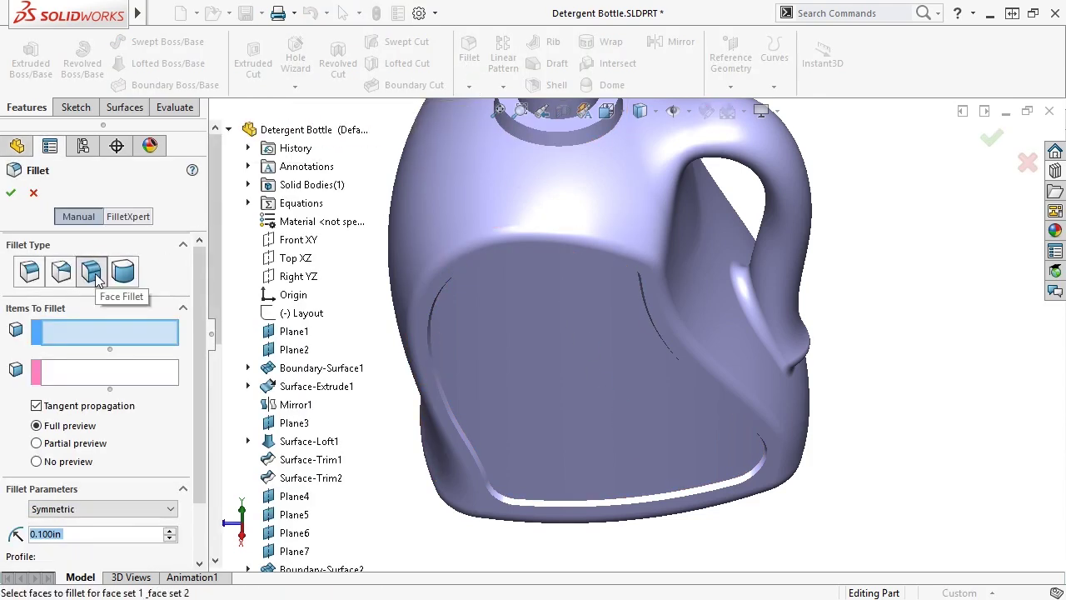
{"action": "left_click", "coordinate": [94, 333]}
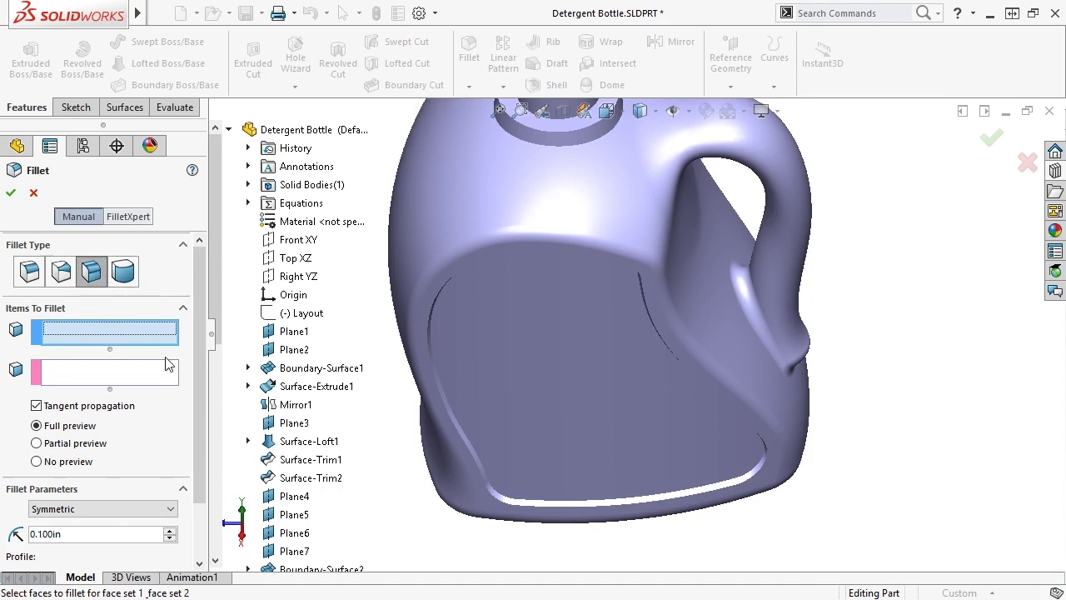
{"action": "scroll", "coordinate": [547, 503], "scroll_direction": "down", "scroll_amount": 5}
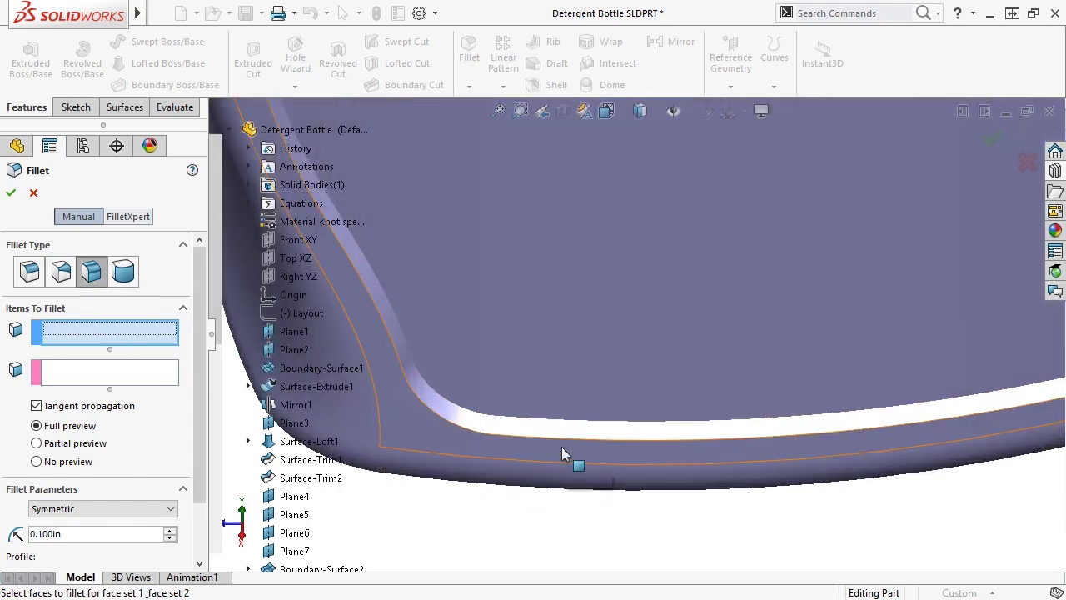
{"action": "left_click", "coordinate": [562, 451]}
{"action": "left_click", "coordinate": [169, 377]}
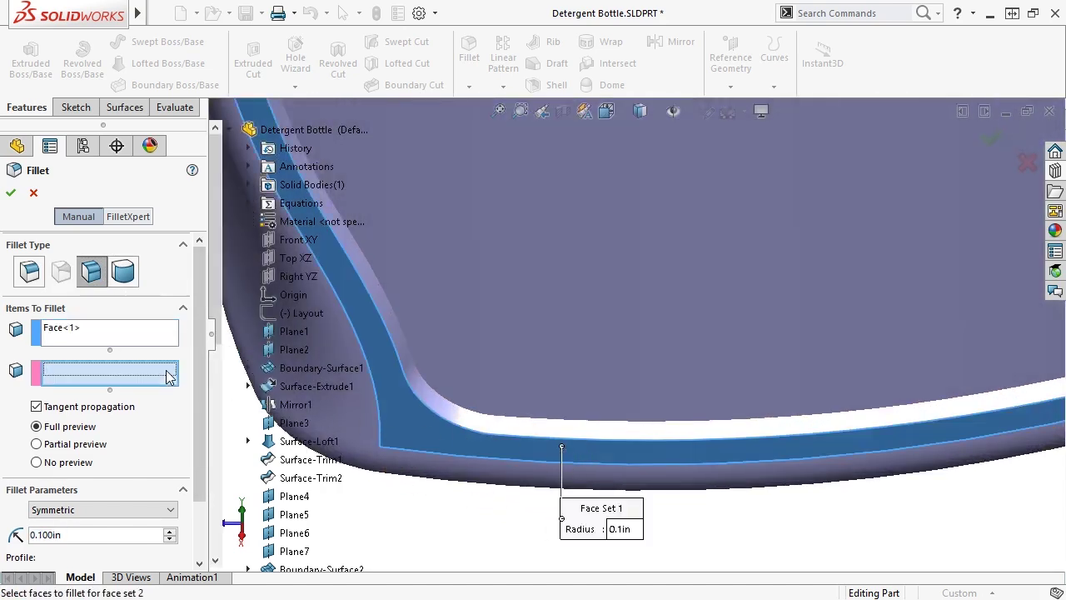
{"action": "left_click", "coordinate": [561, 431]}
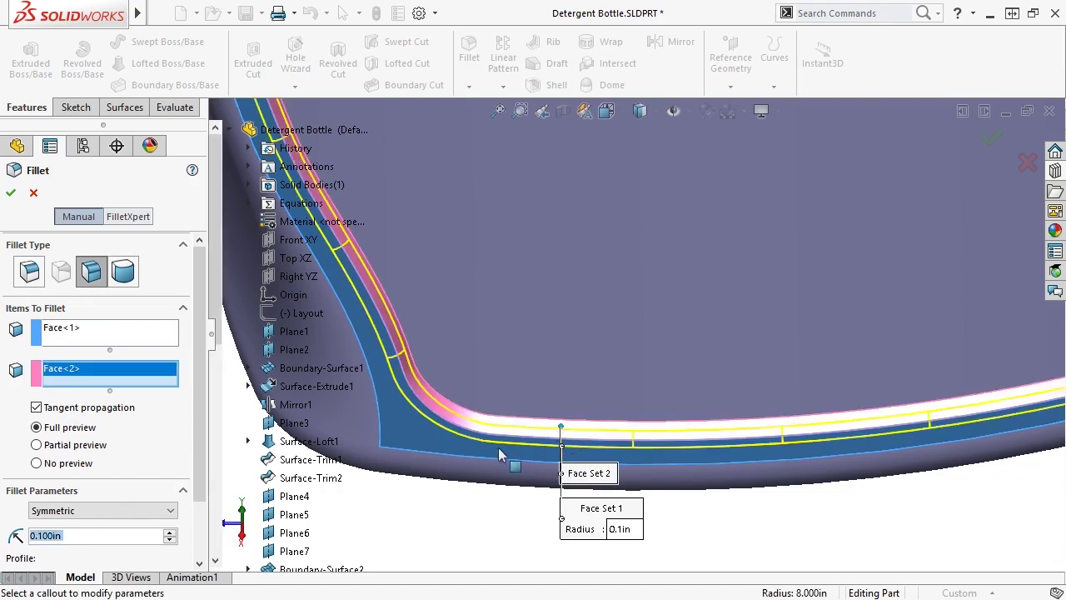
{"action": "left_click", "coordinate": [171, 511]}
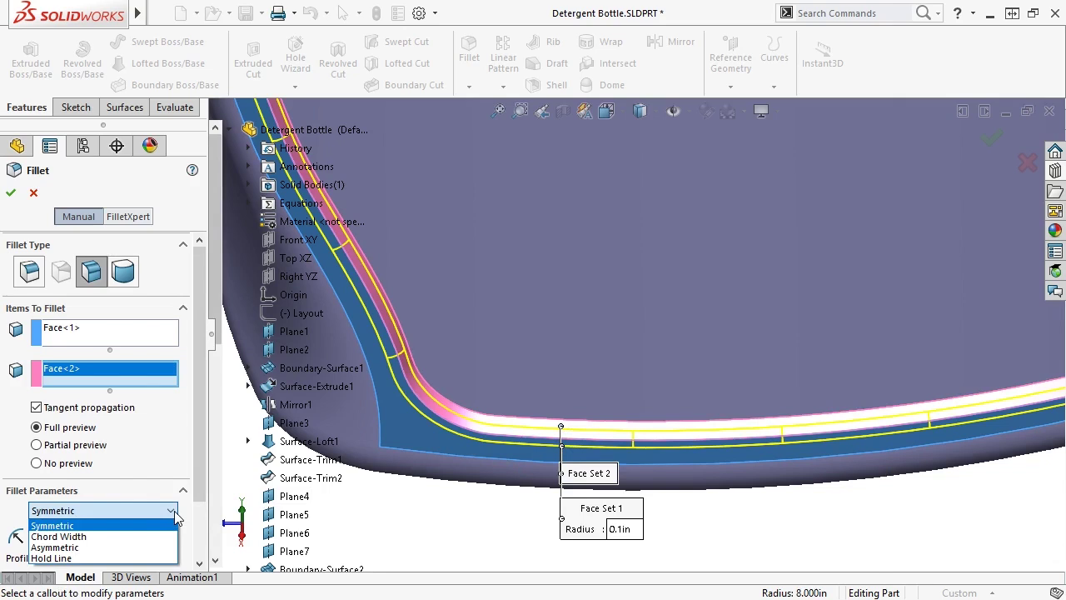
{"action": "left_click", "coordinate": [167, 557]}
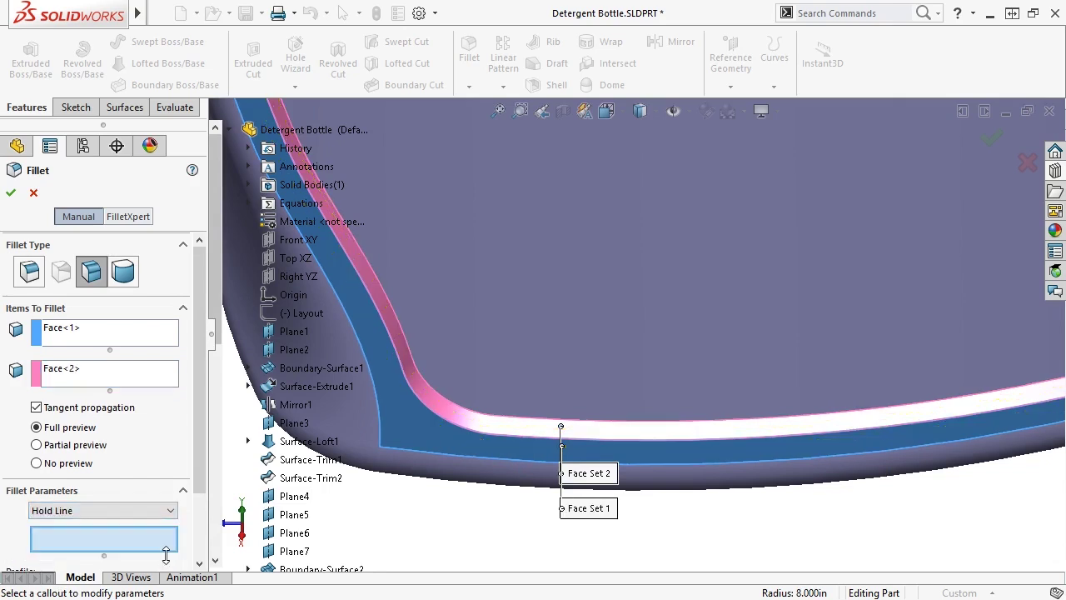
{"action": "left_click", "coordinate": [607, 429]}
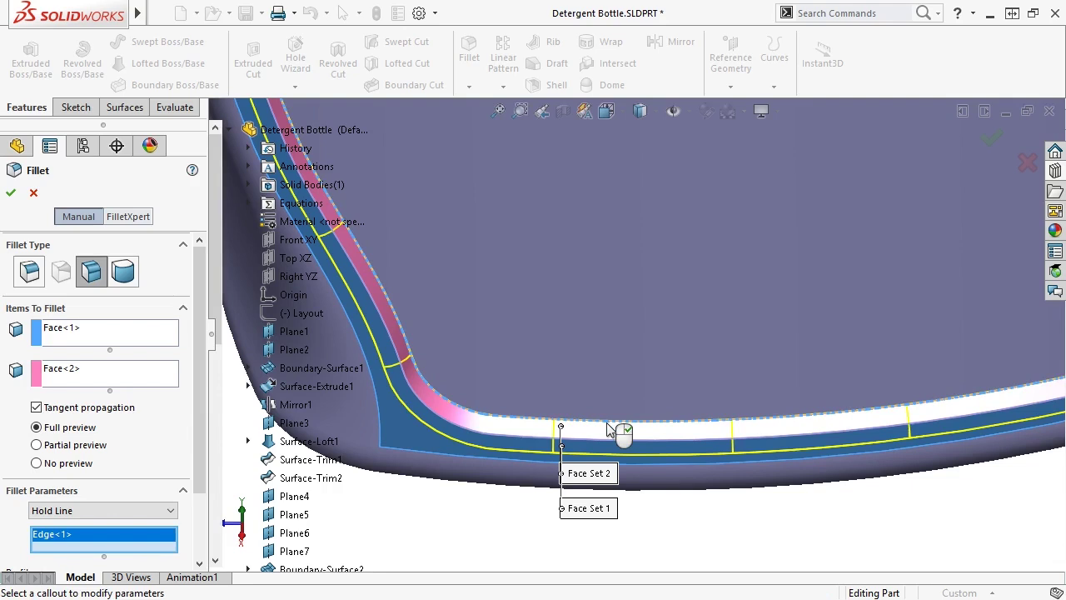
{"action": "scroll", "coordinate": [200, 446], "scroll_direction": "down", "scroll_amount": 3}
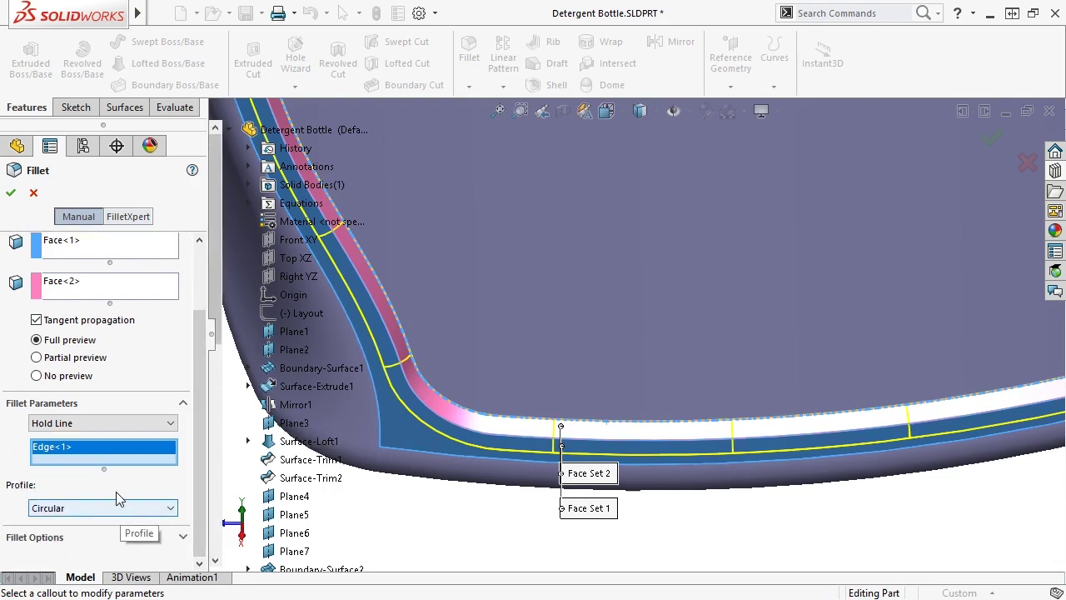
{"action": "left_click", "coordinate": [10, 192]}
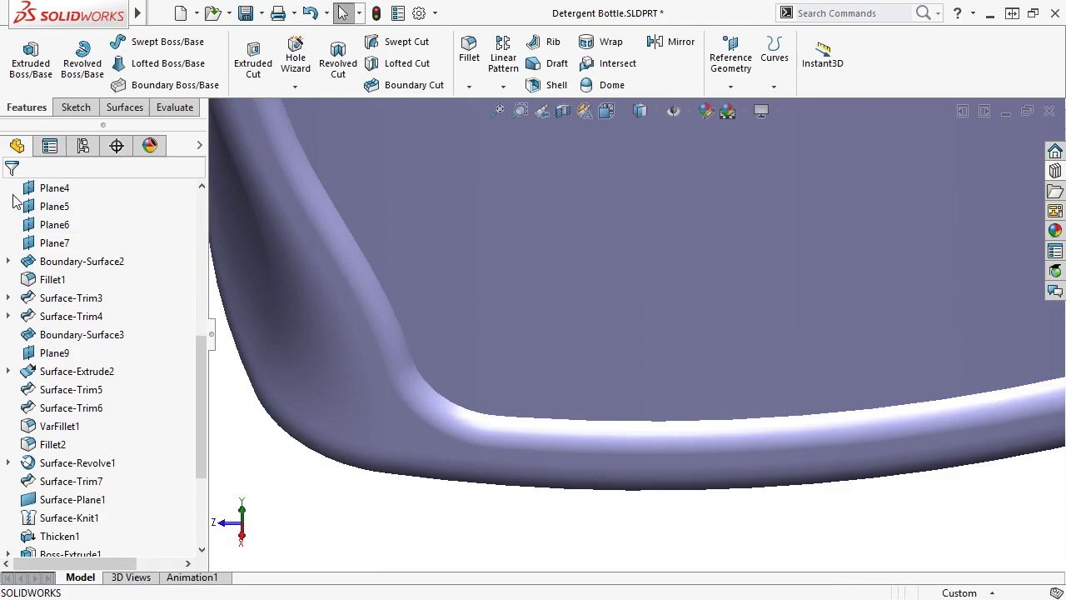